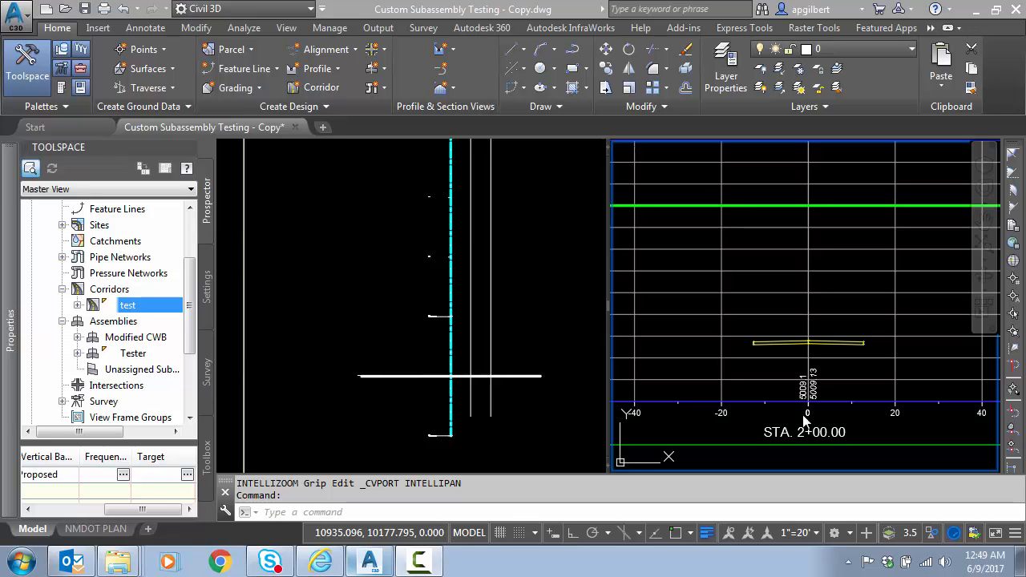
# Move the sample line along the alignment to about station 3+92.86
pyautogui.click(872, 351)
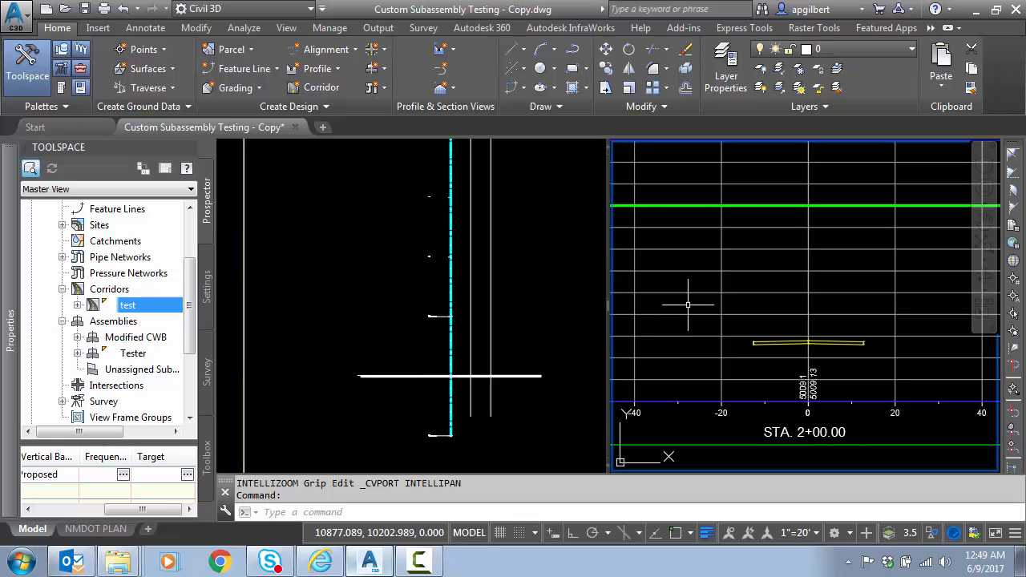
pyautogui.click(573, 388)
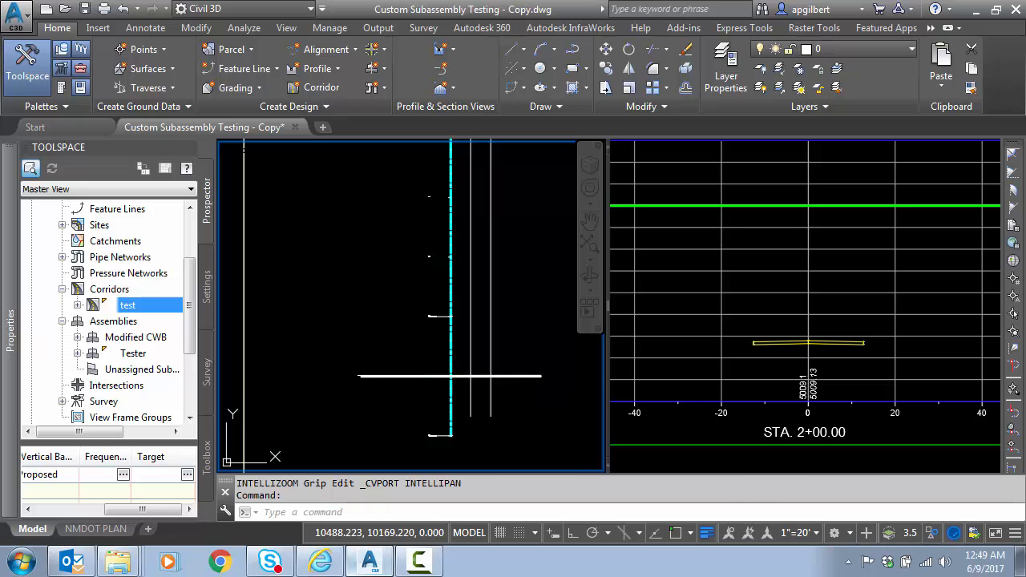
pyautogui.click(535, 375)
pyautogui.click(451, 375)
pyautogui.press('Escape')
pyautogui.click(451, 375)
pyautogui.click(451, 261)
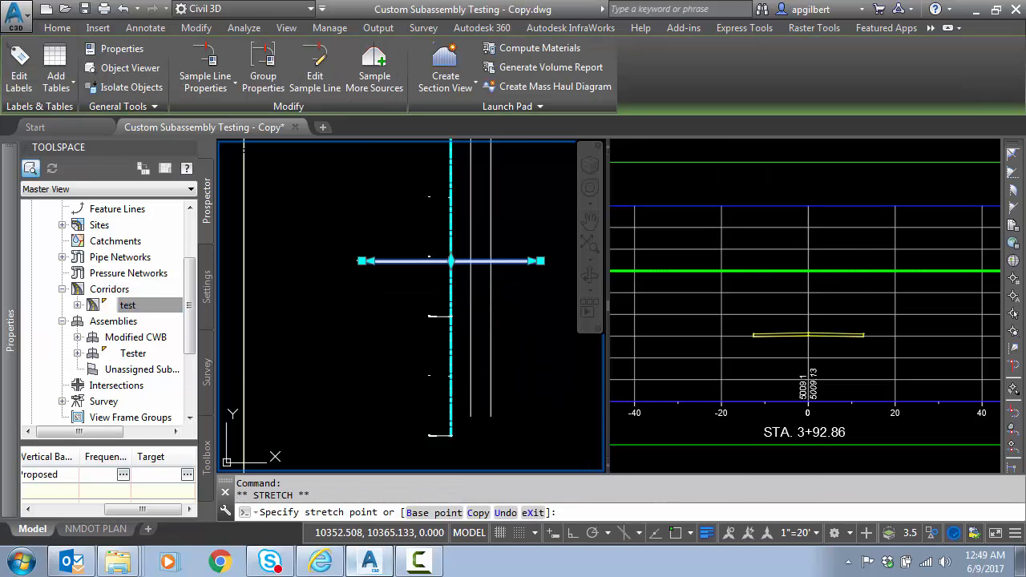
# Slide the sample line back along the alignment, first to about station 2+69.40, then to about 1+66.08
pyautogui.click(451, 260)
pyautogui.click(451, 334)
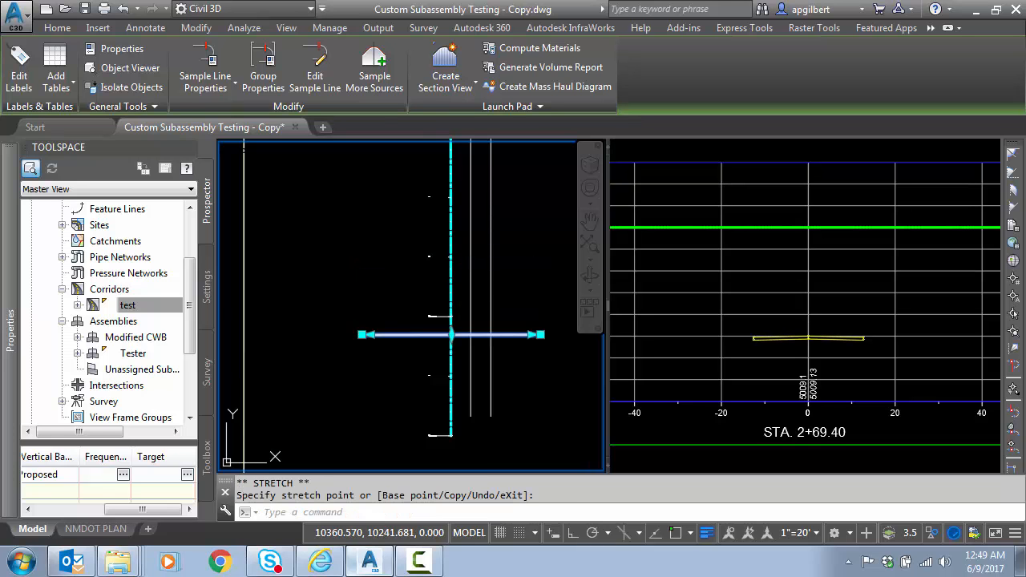
pyautogui.click(452, 334)
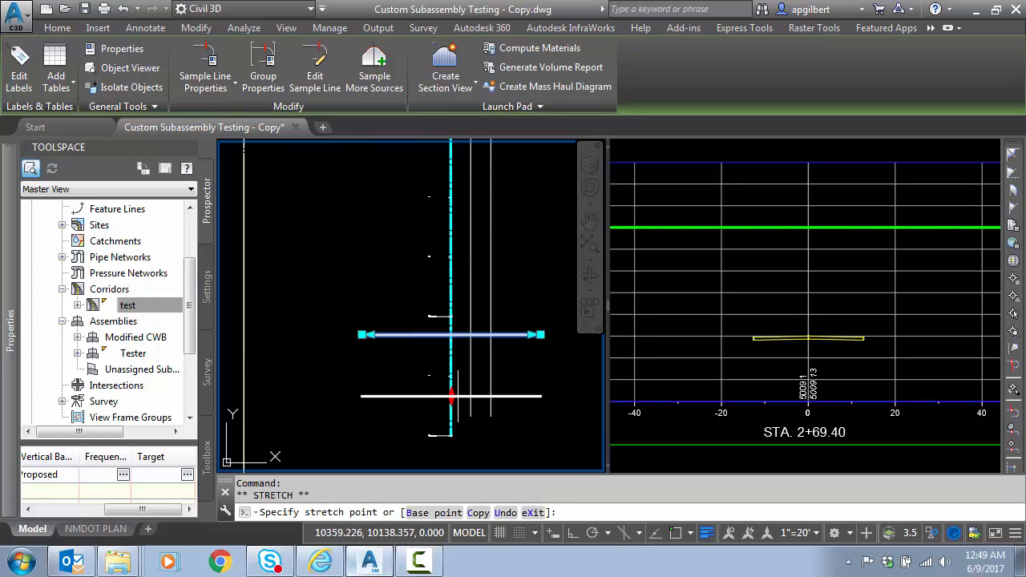
pyautogui.click(458, 396)
pyautogui.press('Escape')
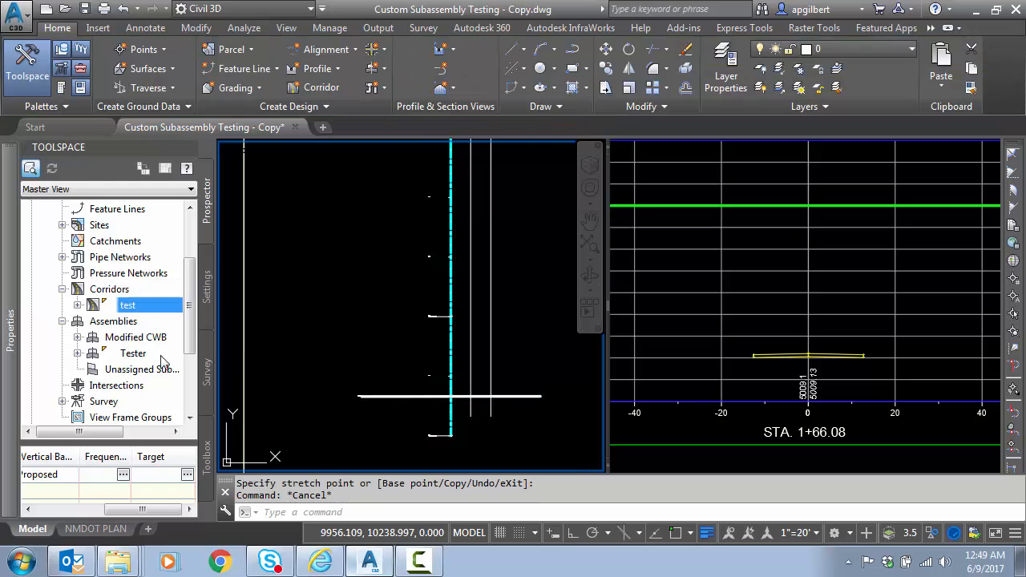
# Bring the Tester assembly into view and display the imperial daylight subassemblies
pyautogui.rightClick(134, 354)
pyautogui.click(186, 444)
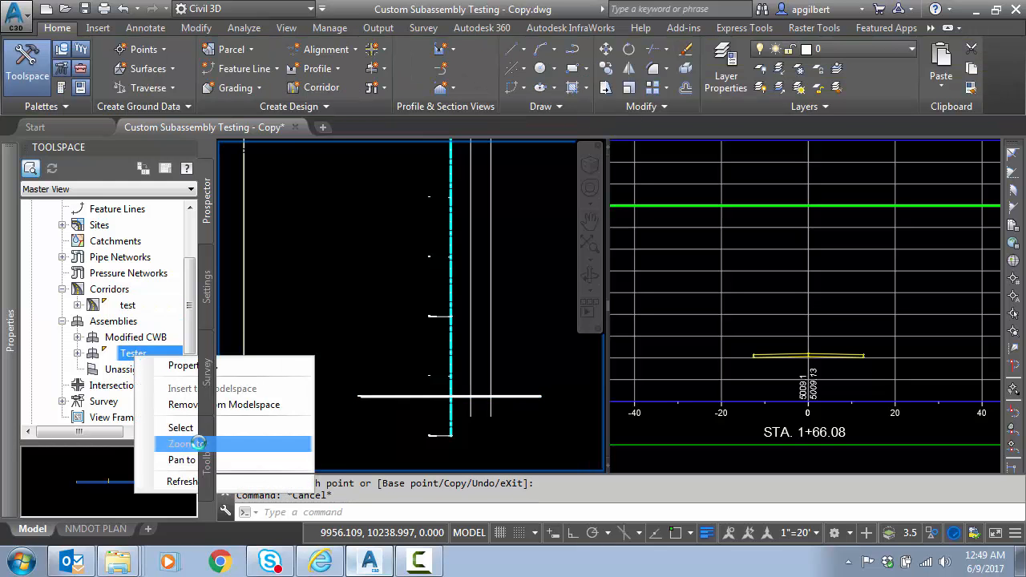
pyautogui.scroll(-2, 413, 340)
pyautogui.moveTo(407, 390); pyautogui.dragTo(403, 339, button='middle')
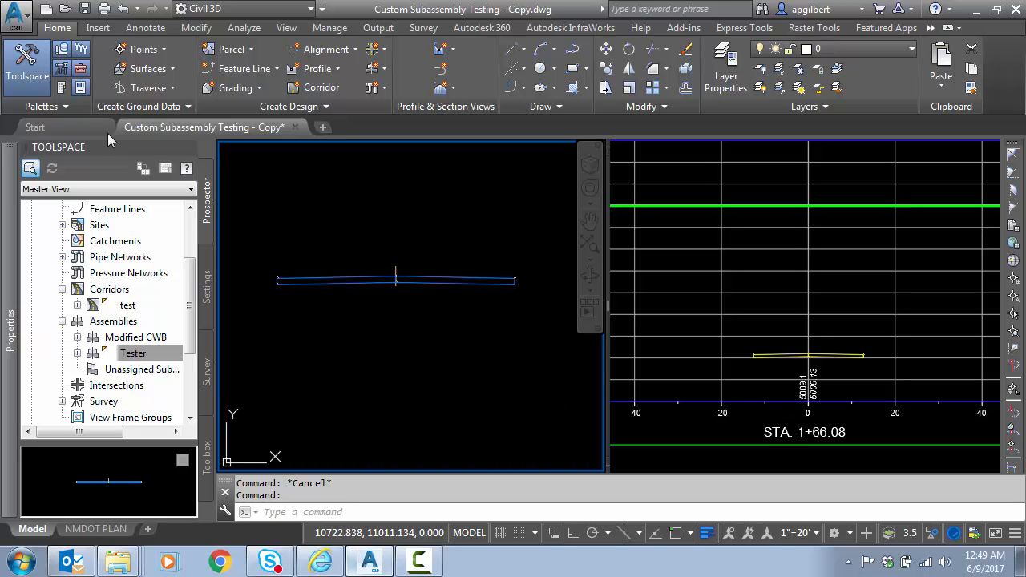
pyautogui.click(60, 89)
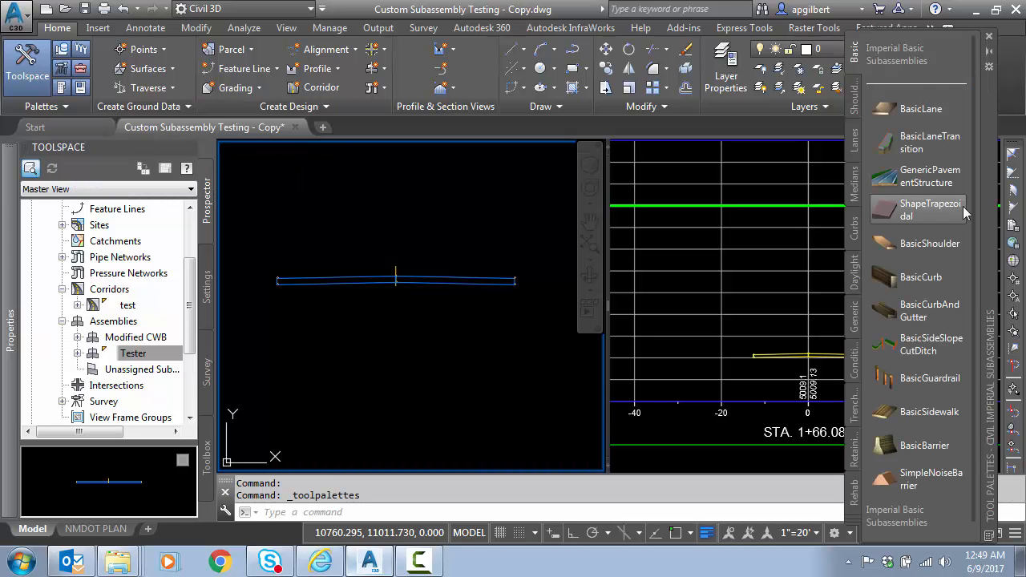
pyautogui.click(853, 285)
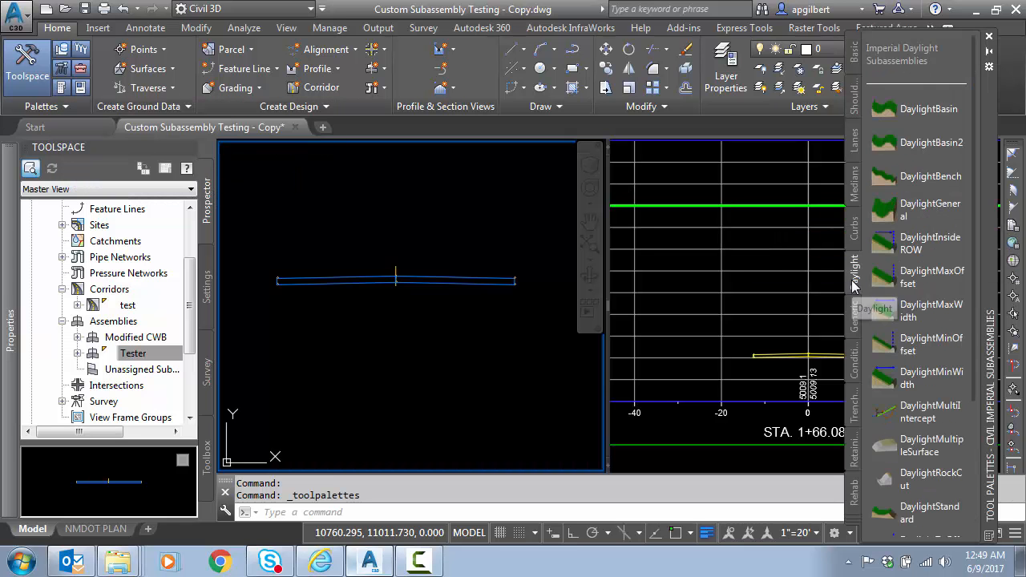
# Read the DaylightBench help topic, examining its diagram, attachment notes and input parameters
pyautogui.rightClick(927, 183)
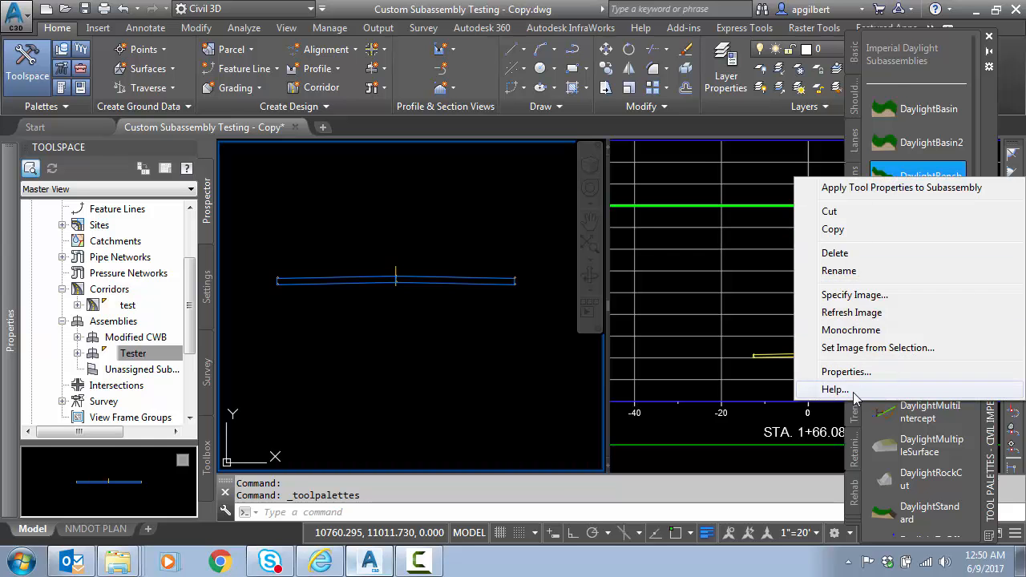
pyautogui.click(855, 393)
pyautogui.scroll(-3, 489, 343)
pyautogui.scroll(-3, 488, 343)
pyautogui.scroll(6, 488, 343)
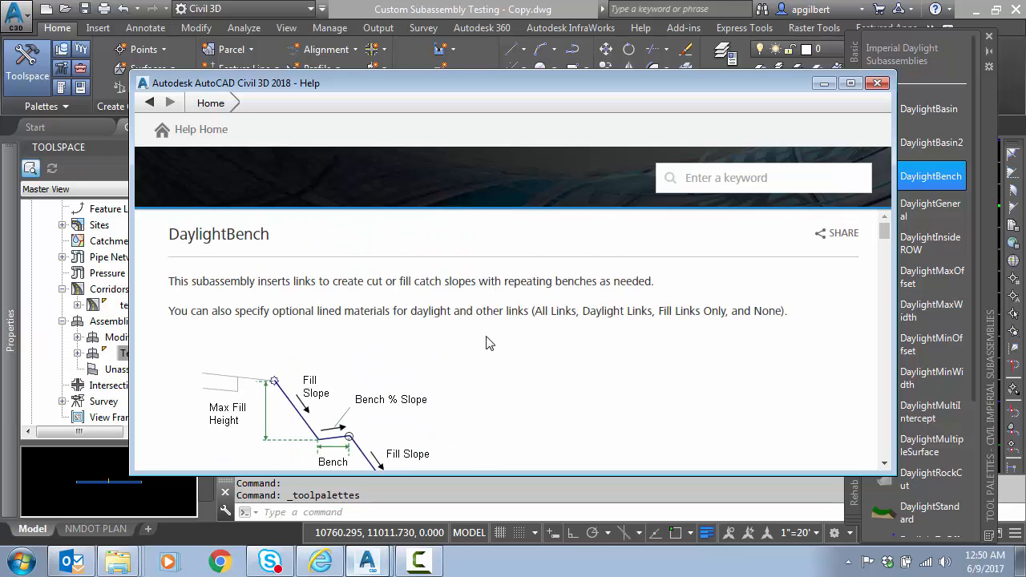
pyautogui.scroll(-5, 488, 343)
pyautogui.scroll(-3, 490, 342)
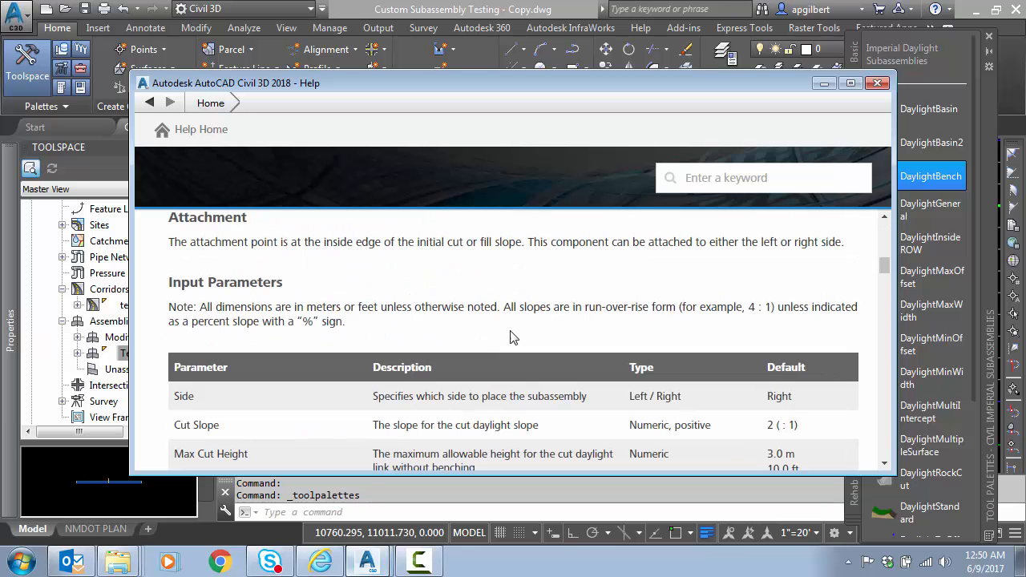
pyautogui.click(878, 83)
# Attach a DaylightBench subassembly to the upper outside edge of the right pavement lane in the Tester assembly
pyautogui.click(930, 175)
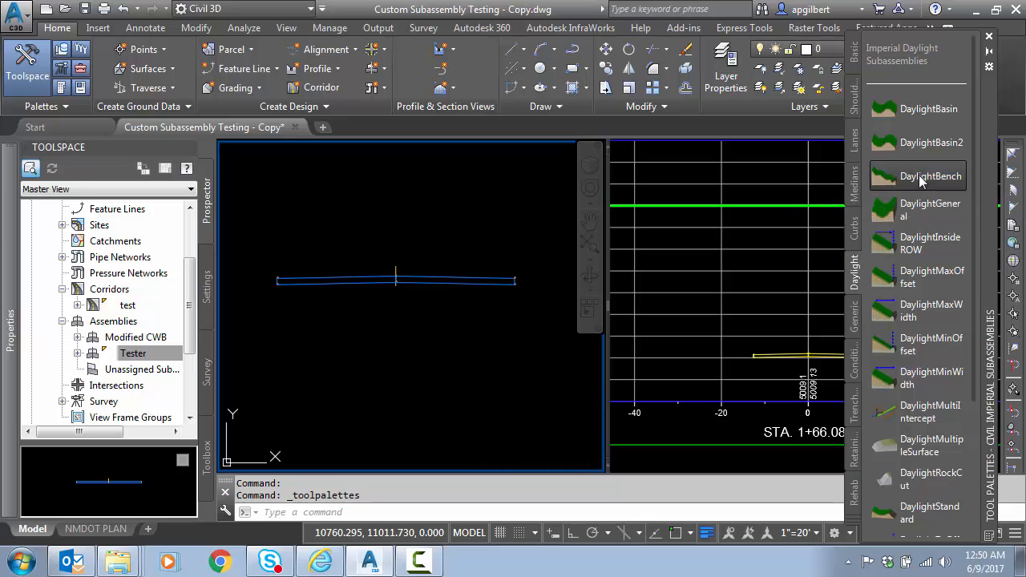
pyautogui.scroll(4, 511, 280)
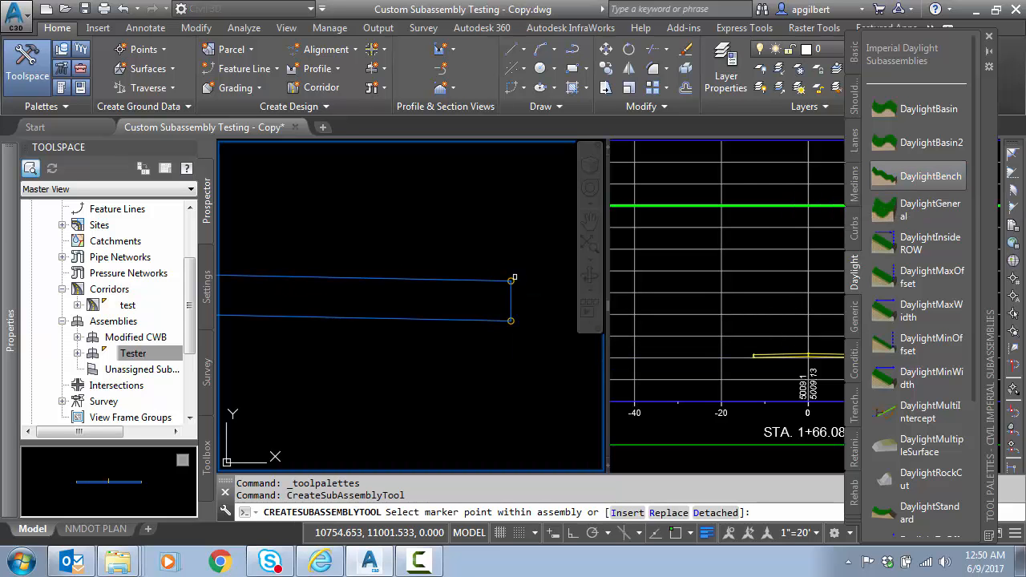
pyautogui.click(512, 280)
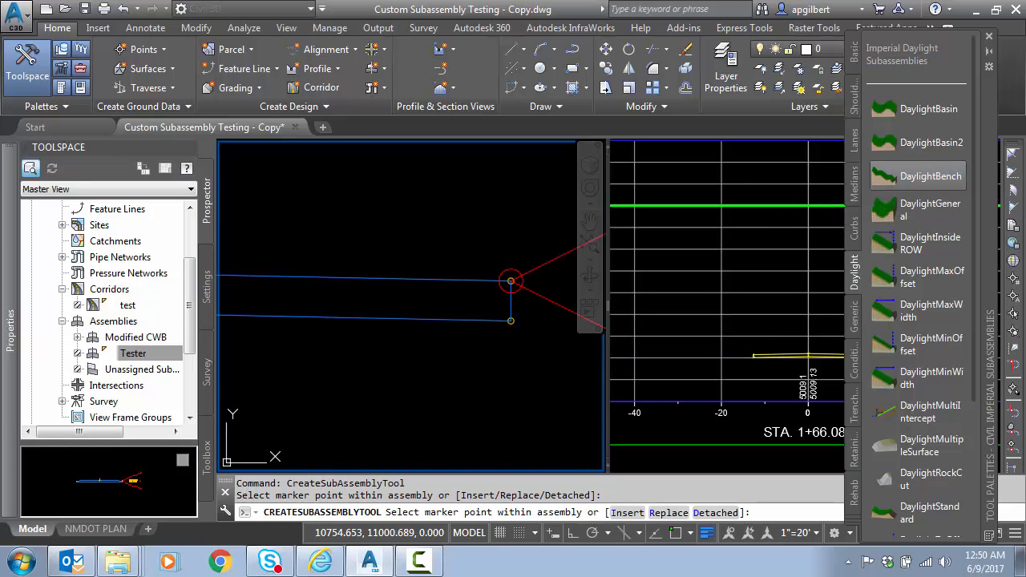
pyautogui.press('Escape')
pyautogui.scroll(-5, 481, 339)
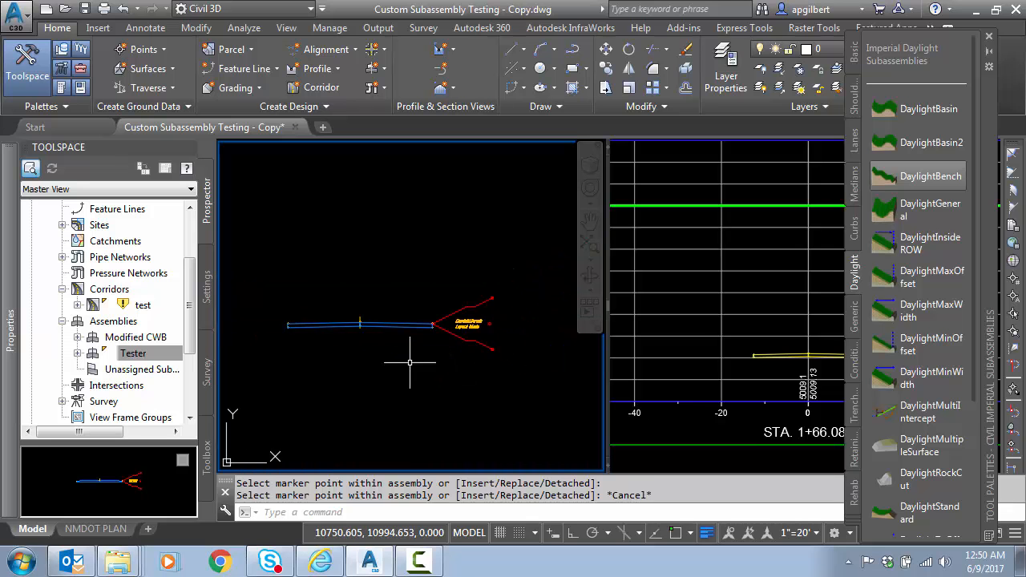
# Review the attached DaylightBench subassembly's slope, maximum height and bench parameters
pyautogui.click(449, 325)
pyautogui.moveTo(7, 343)
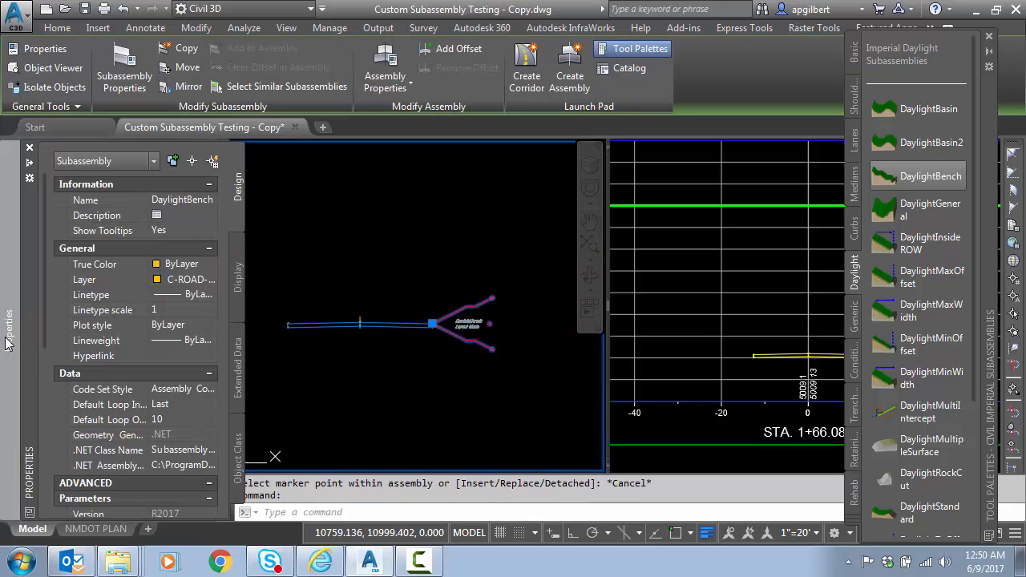
pyautogui.scroll(-5, 51, 409)
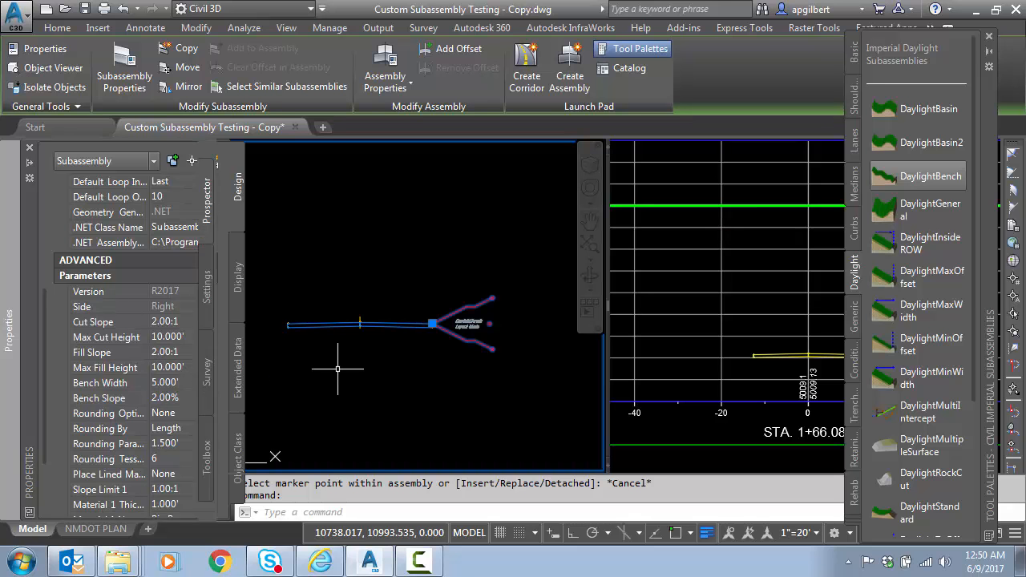
pyautogui.press('Escape')
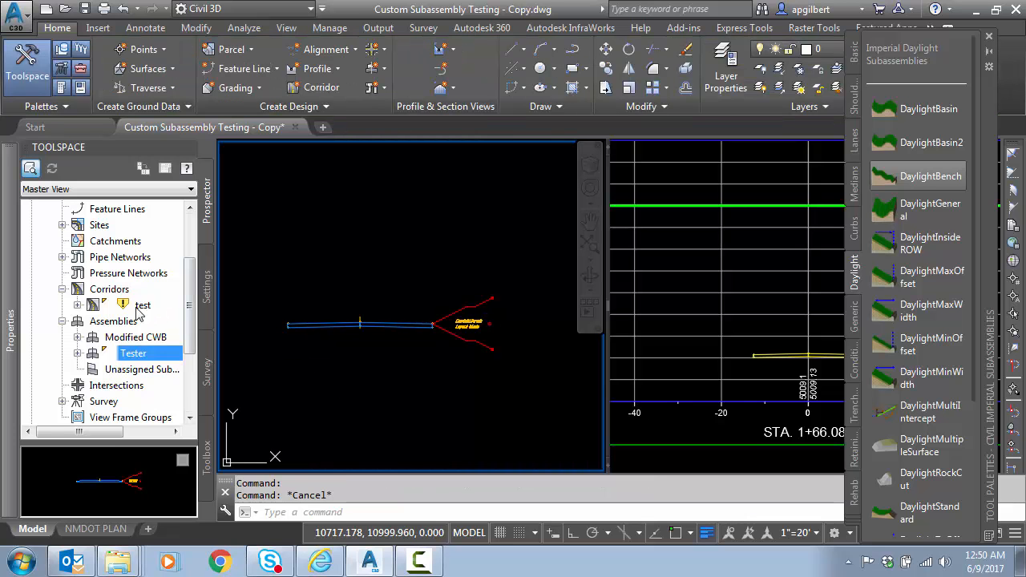
# Set the test corridor's surface target to the surface listed above New Ex Surface, and rebuild the corridor
pyautogui.rightClick(140, 307)
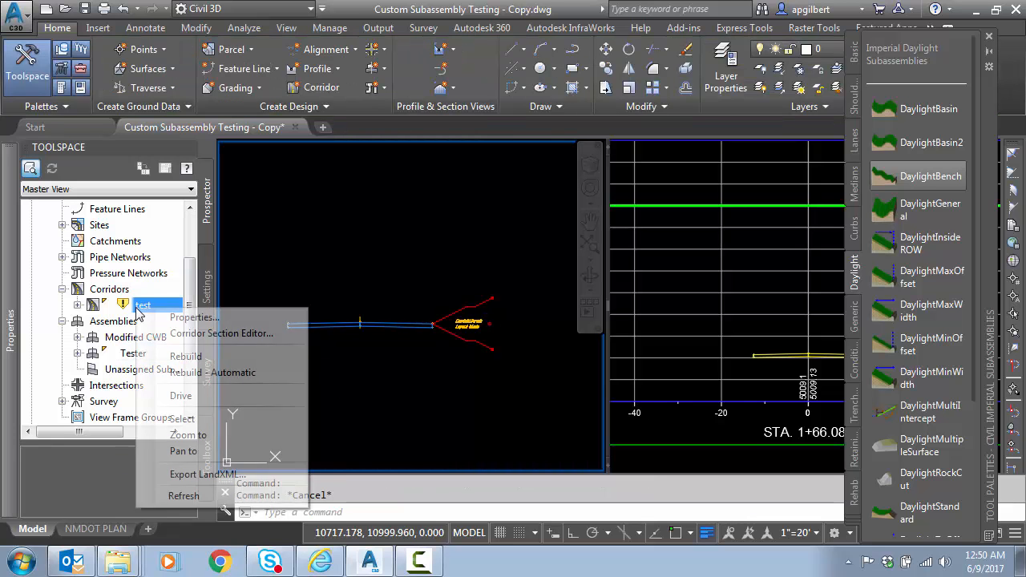
pyautogui.click(183, 320)
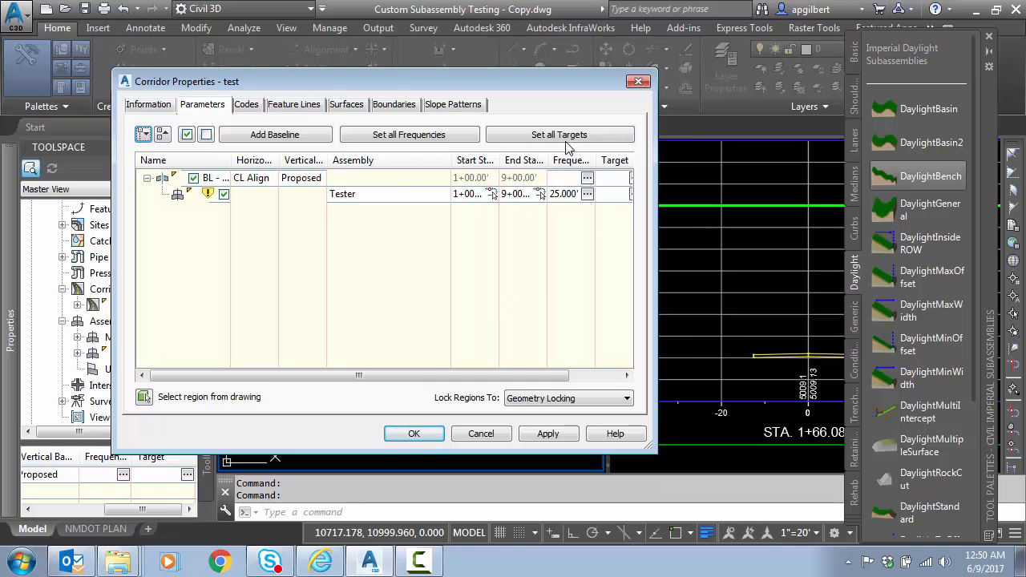
pyautogui.click(568, 139)
pyautogui.click(386, 200)
pyautogui.doubleClick(627, 372)
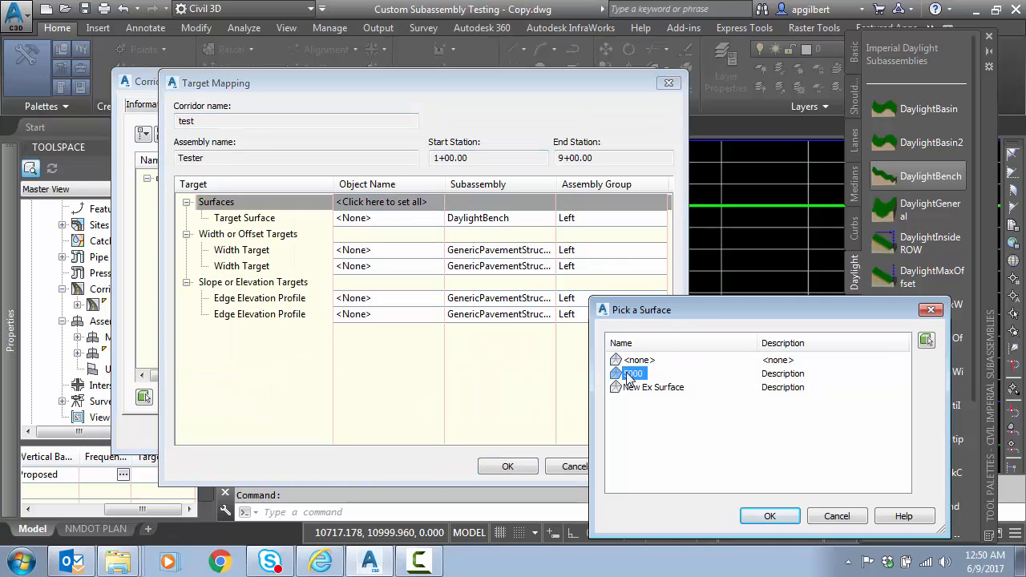
pyautogui.click(510, 466)
pyautogui.click(413, 434)
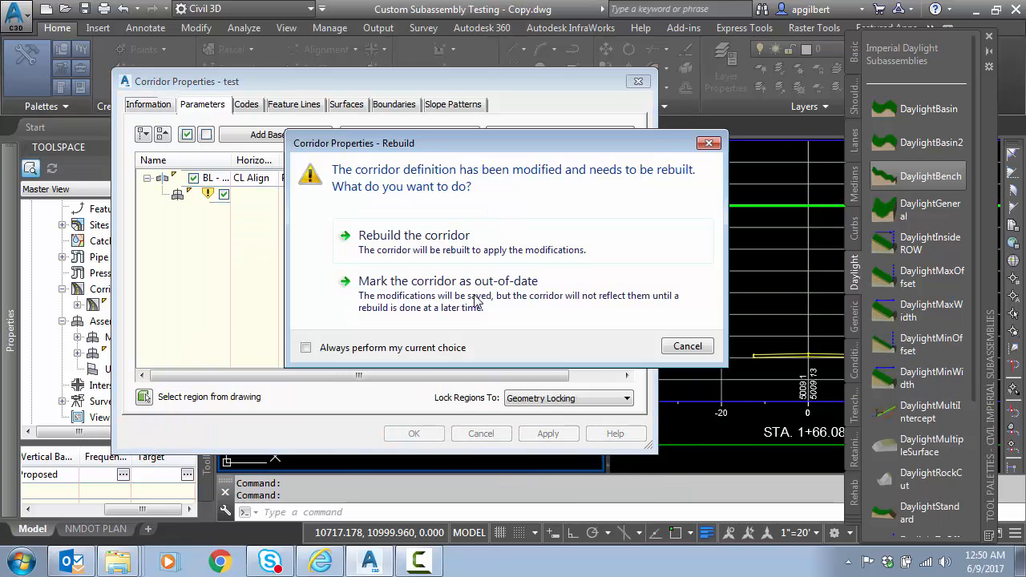
pyautogui.click(447, 240)
# Inspect the rebuilt section's benched slope and move the sample line to about station 4+41.90
pyautogui.click(686, 347)
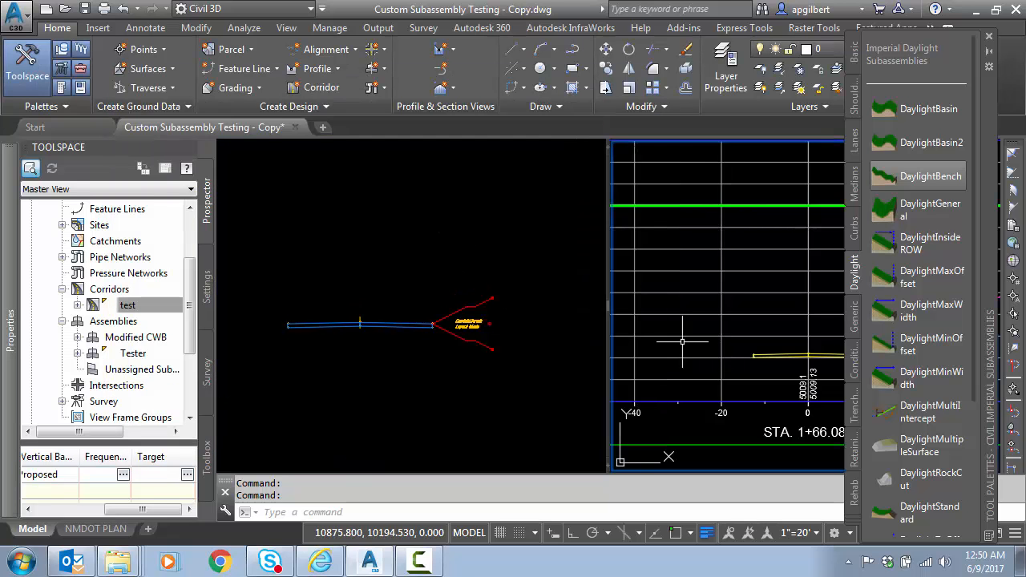
pyautogui.scroll(-4, 694, 338)
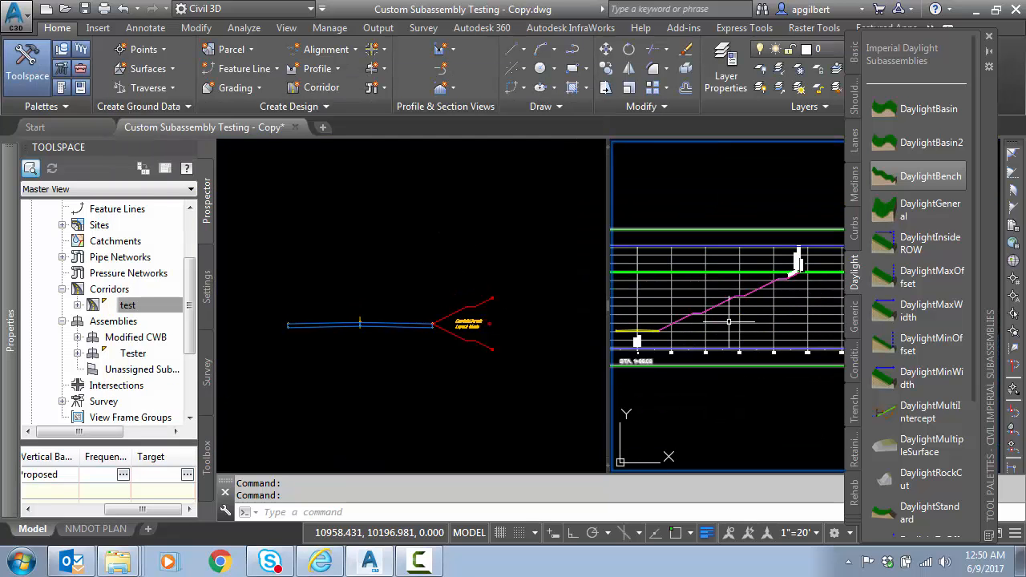
pyautogui.scroll(-2, 697, 321)
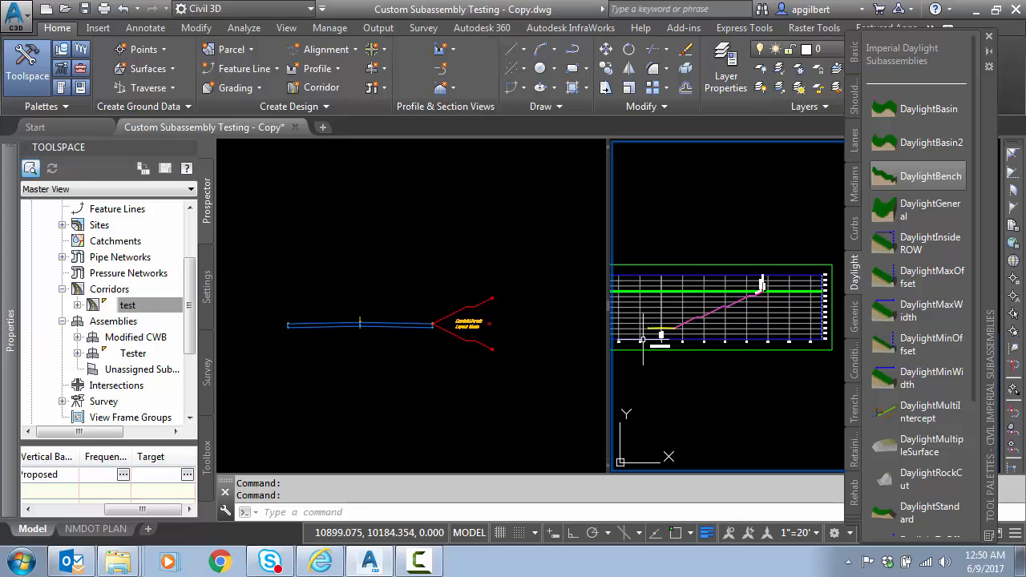
pyautogui.click(381, 391)
pyautogui.scroll(-5, 385, 428)
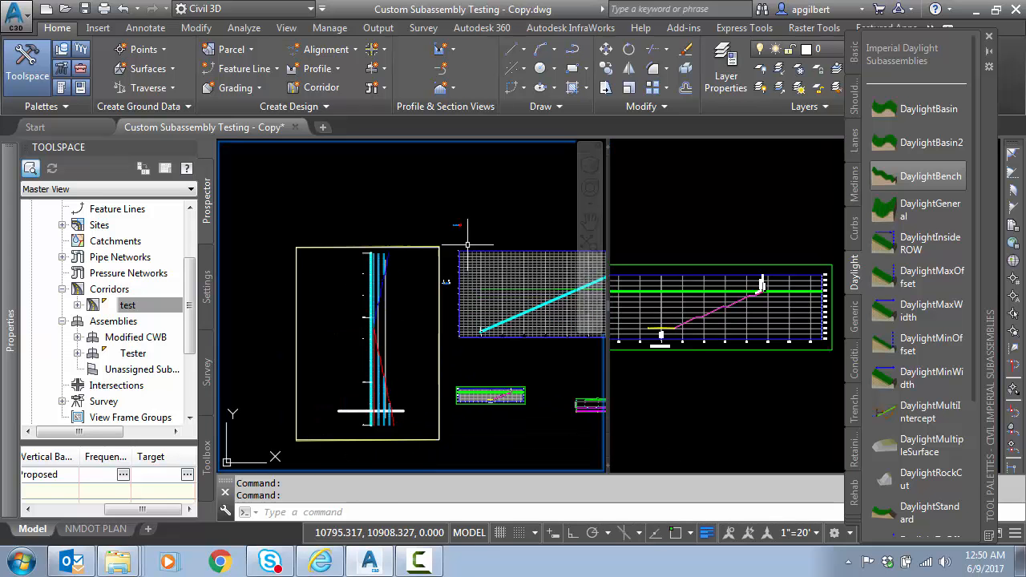
pyautogui.click(393, 412)
pyautogui.press('Escape')
pyautogui.click(395, 410)
pyautogui.click(372, 411)
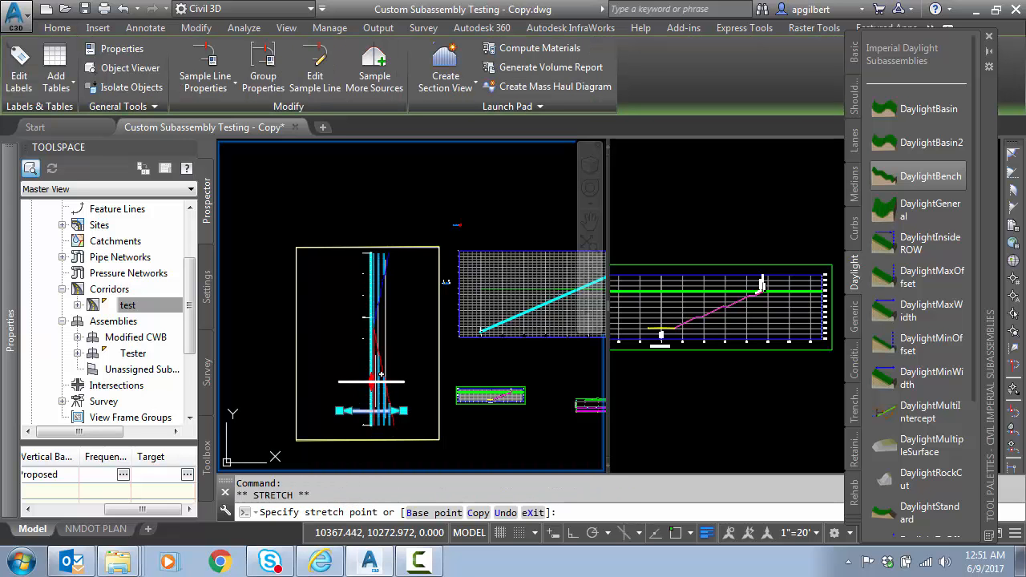
pyautogui.click(371, 351)
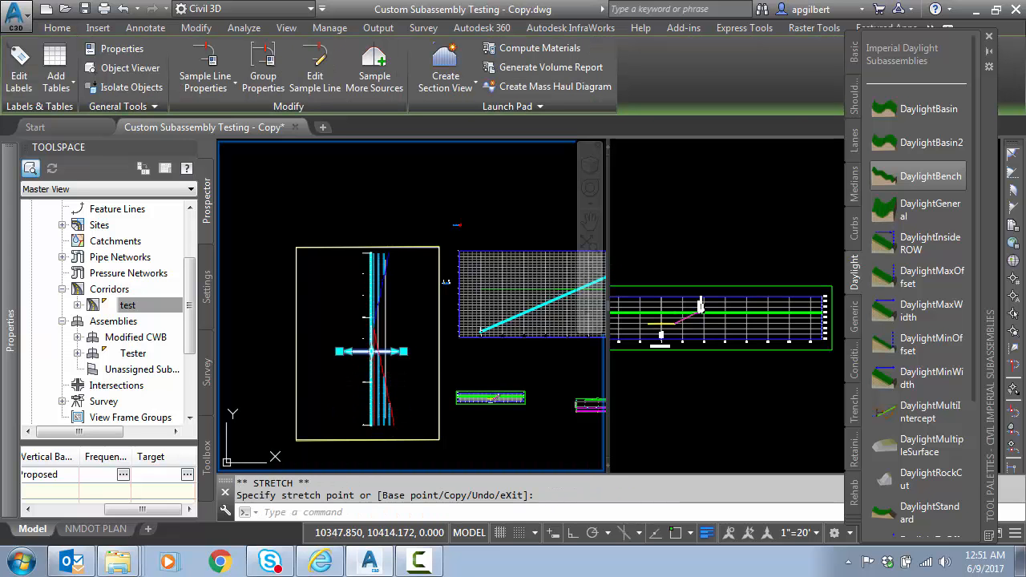
# Check the daylight slope in the section view and move the sample line to about station 3+26.69
pyautogui.click(653, 329)
pyautogui.scroll(3, 653, 329)
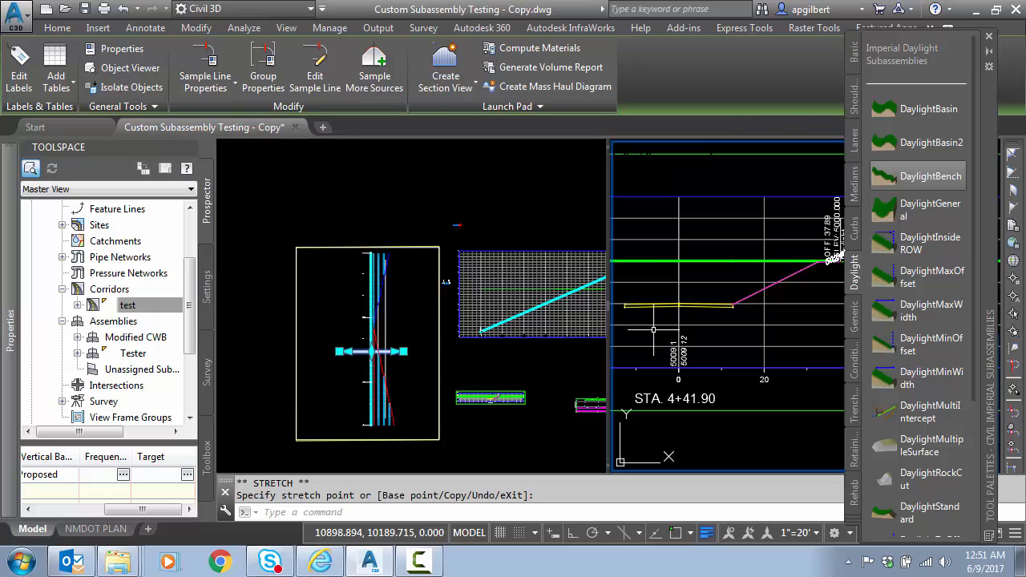
pyautogui.scroll(-2, 653, 329)
pyautogui.click(377, 356)
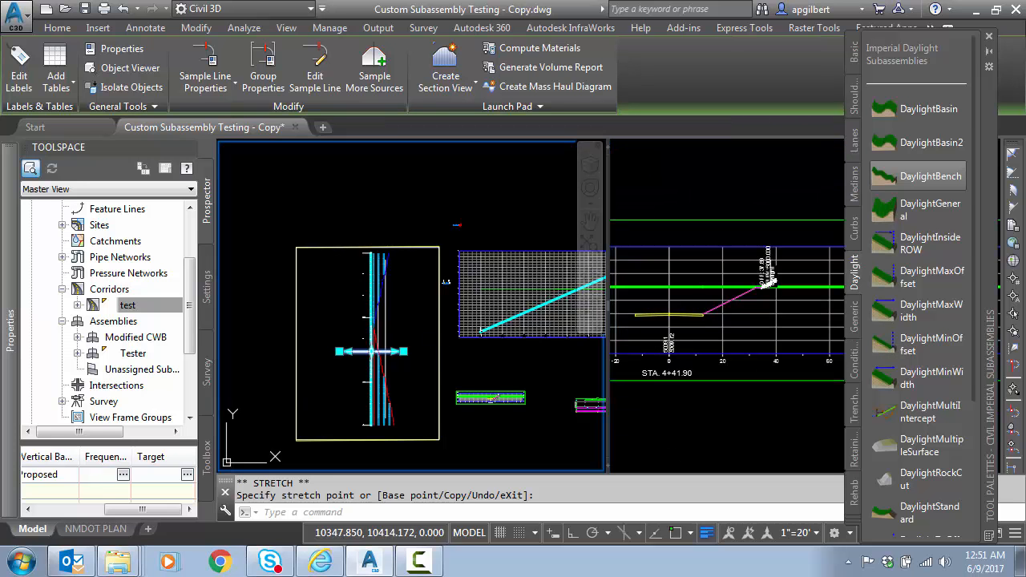
pyautogui.click(371, 351)
pyautogui.click(375, 376)
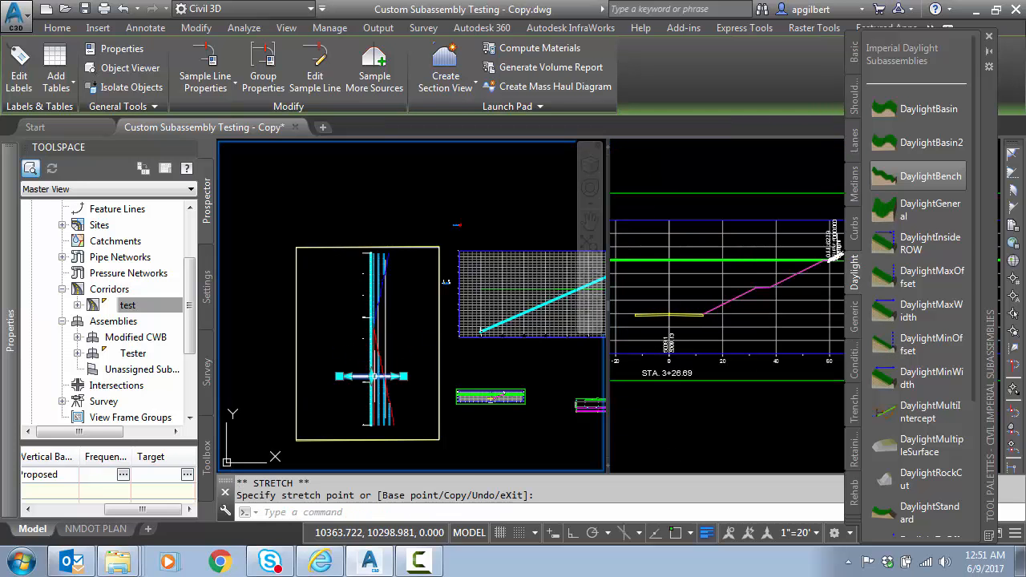
# Move the sample line down the alignment to about station 1+70.63 and activate the section viewport
pyautogui.click(371, 376)
pyautogui.press('Escape')
pyautogui.click(371, 373)
pyautogui.press('Escape')
pyautogui.click(357, 386)
pyautogui.press('Escape')
pyautogui.click(353, 376)
pyautogui.click(371, 376)
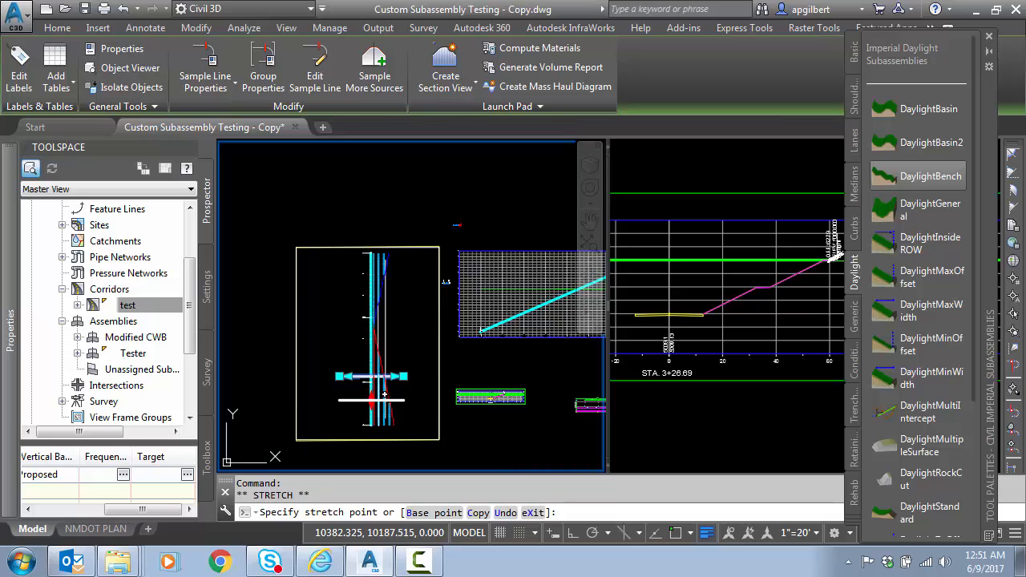
pyautogui.press('Escape')
pyautogui.click(724, 409)
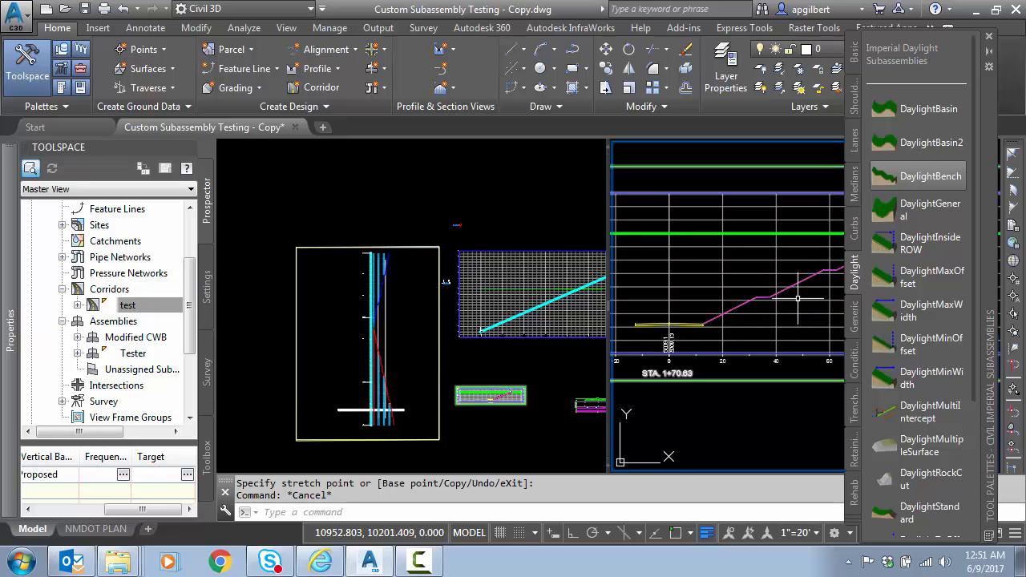
# Zoom to the Tester assembly in the plan viewport and examine its open left pavement edge
pyautogui.click(928, 204)
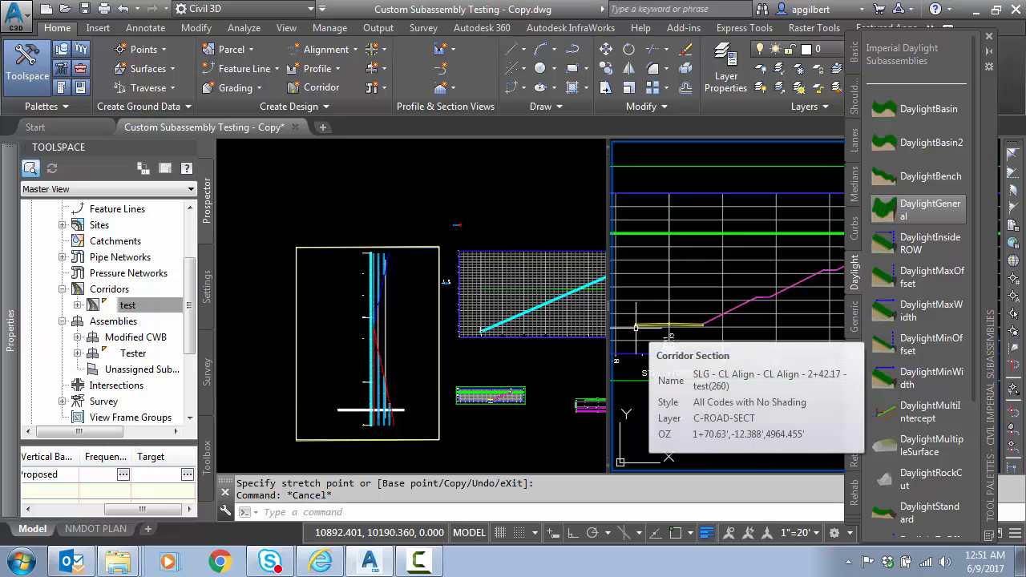
pyautogui.scroll(-2, 635, 328)
pyautogui.moveTo(636, 328); pyautogui.dragTo(732, 330, button='middle')
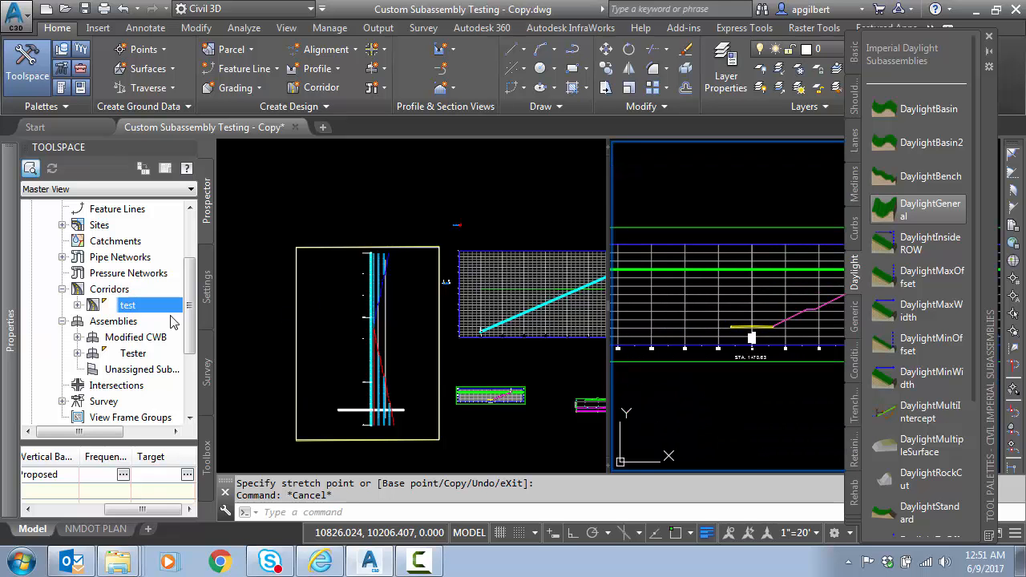
pyautogui.click(284, 240)
pyautogui.rightClick(133, 354)
pyautogui.click(207, 441)
pyautogui.moveTo(296, 364); pyautogui.dragTo(384, 363, button='middle')
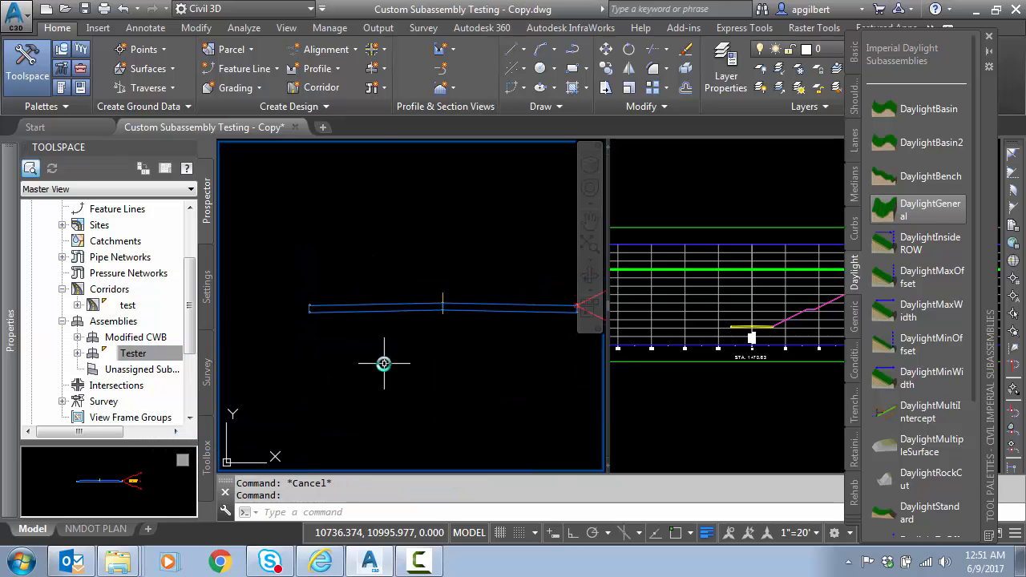
pyautogui.scroll(-2, 384, 364)
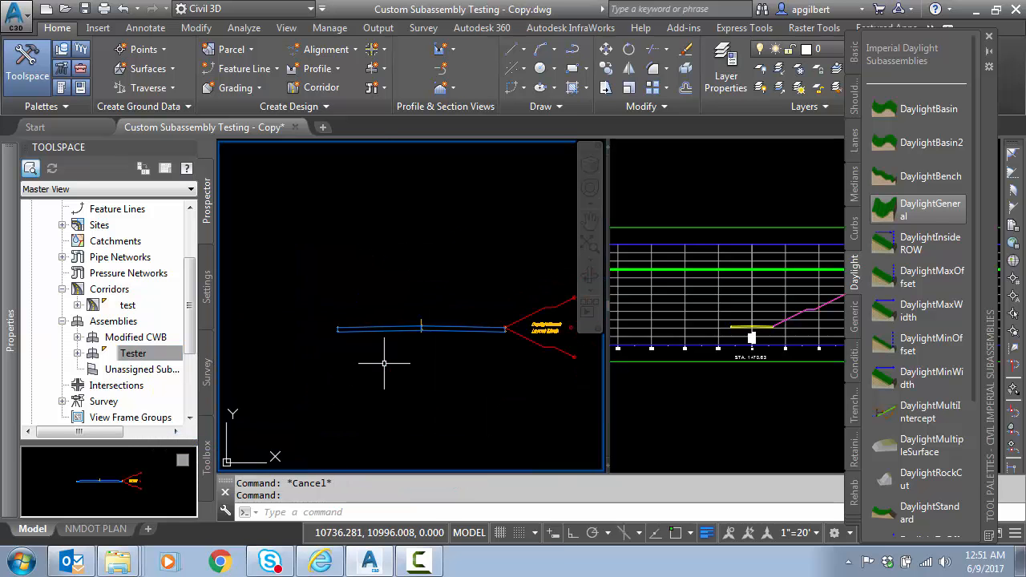
# Start a ConditionalCutOrFill subassembly with a 6 ft layout width and a 4:1 layout grade
pyautogui.click(854, 373)
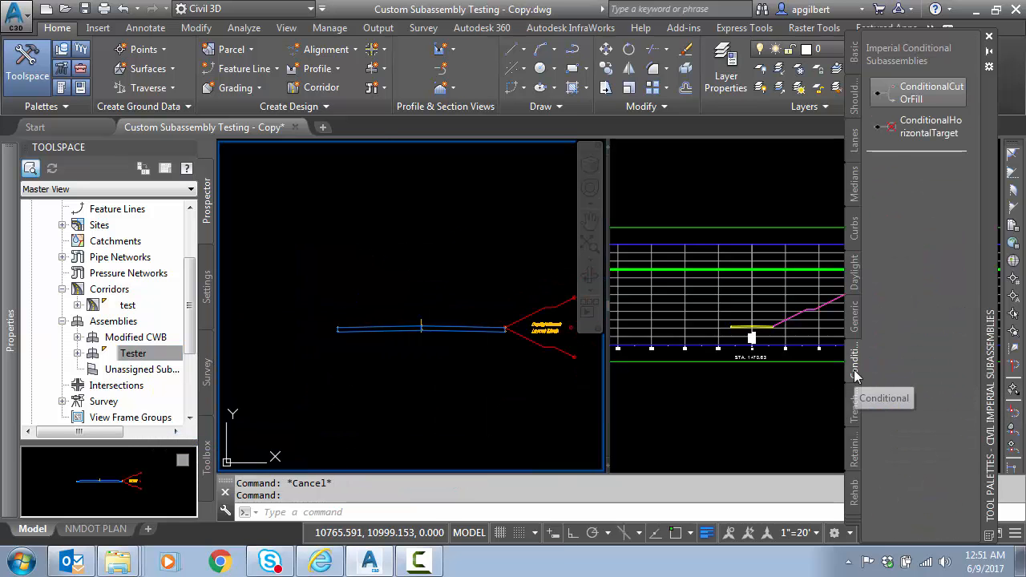
pyautogui.click(914, 94)
pyautogui.scroll(4, 323, 332)
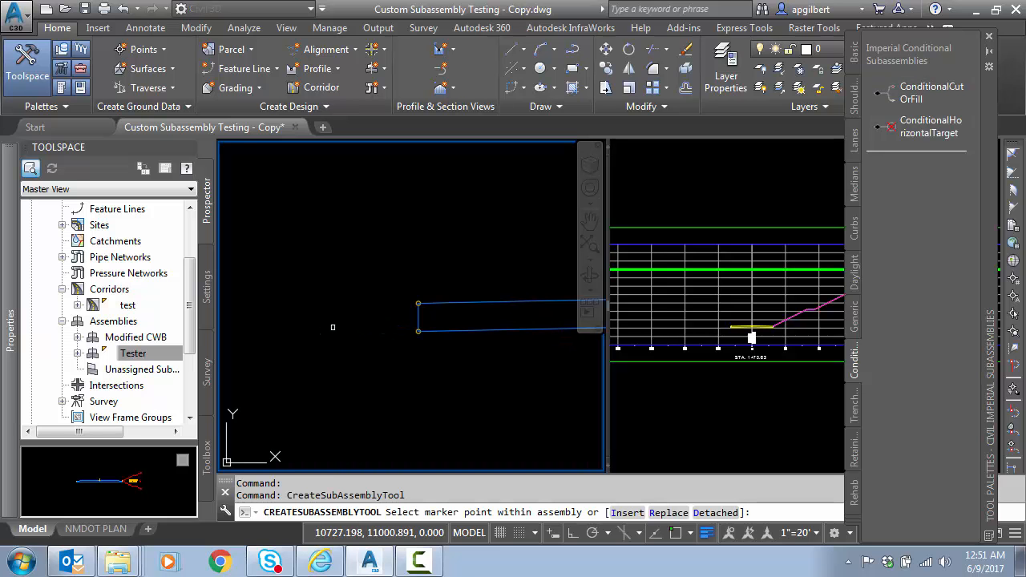
pyautogui.moveTo(2, 373)
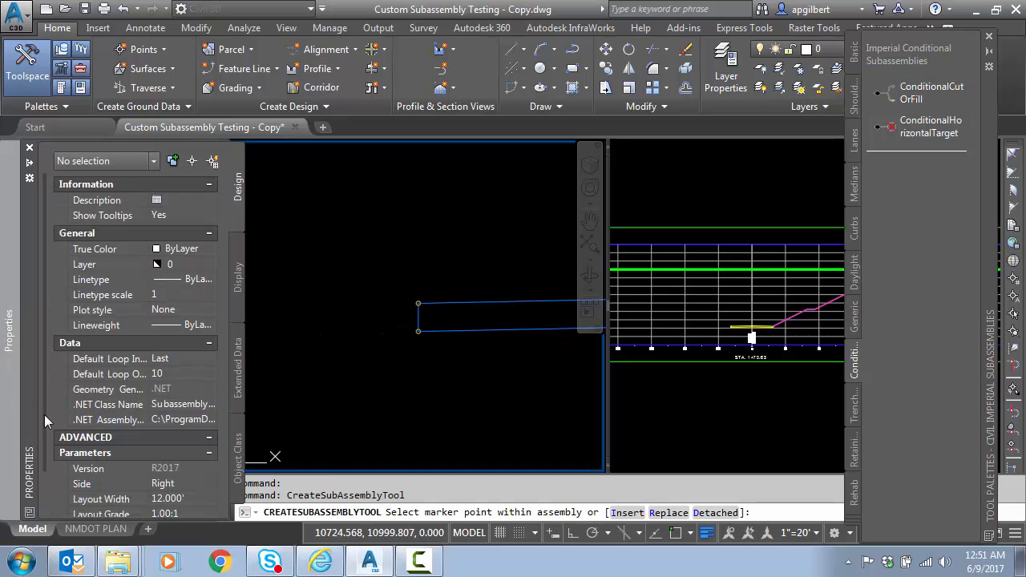
pyautogui.scroll(-2, 44, 415)
pyautogui.click(197, 432)
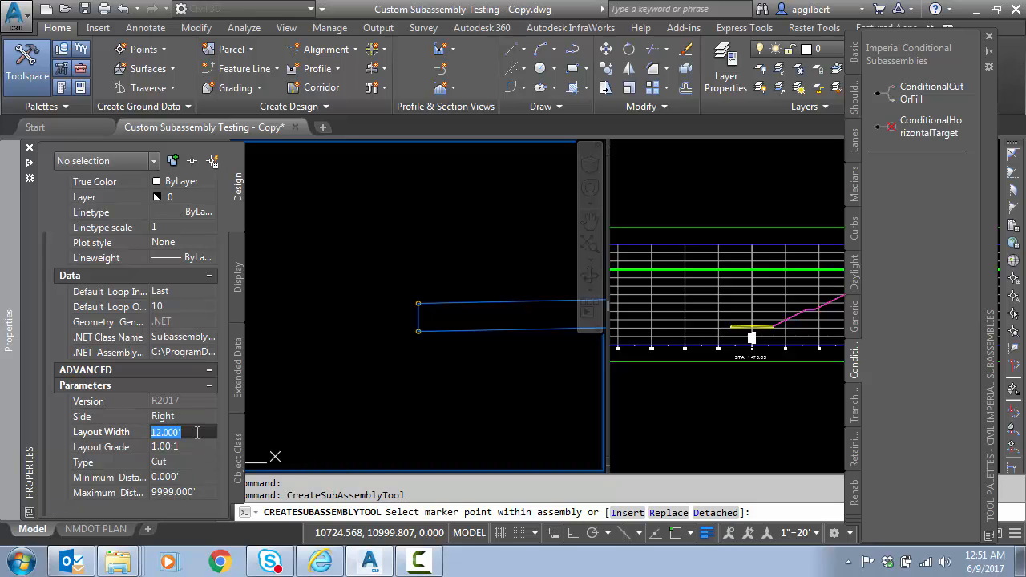
pyautogui.write('6')
pyautogui.press('Tab')
pyautogui.write('4')
pyautogui.write('1:')
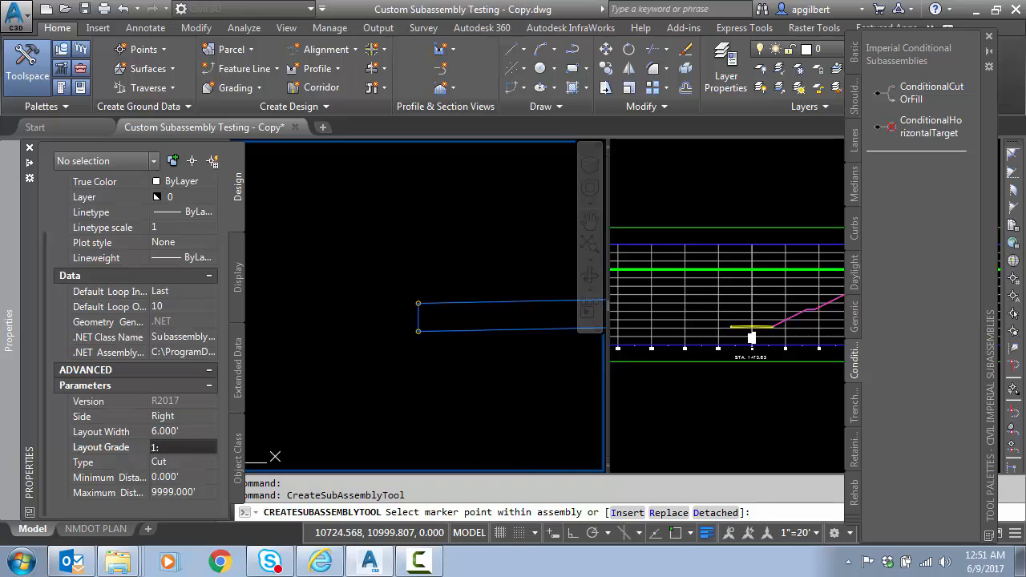
pyautogui.press('Tab')
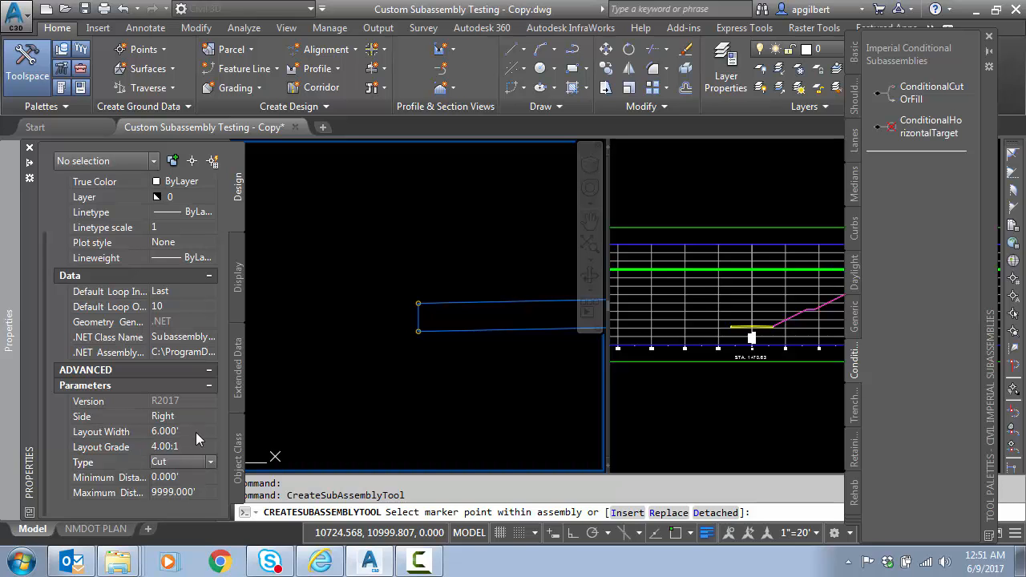
# Set the cut condition's maximum distance to 10 ft and attach it to the upper left edge point of the Tester pavement
pyautogui.click(188, 493)
pyautogui.write('10')
pyautogui.press('Return')
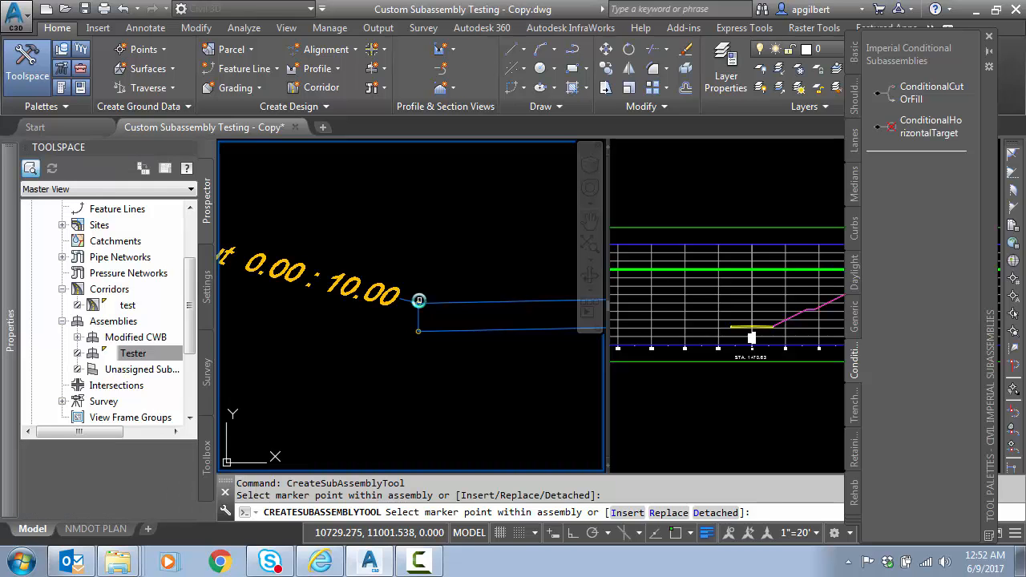
pyautogui.press('Escape')
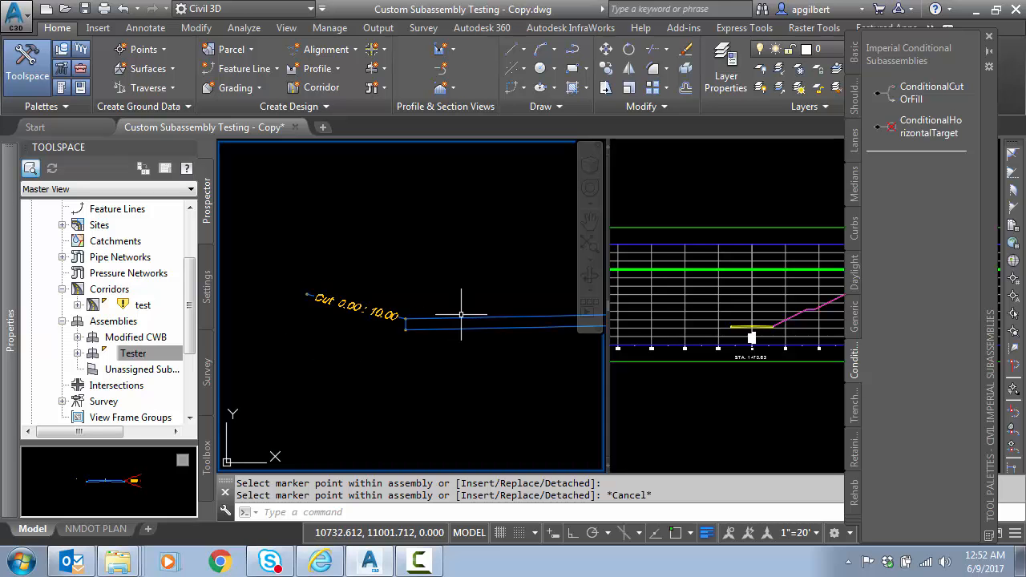
# Attach a LinkSlopeToSurface subassembly with a 50% slope to the outer end of the left cut condition
pyautogui.click(856, 317)
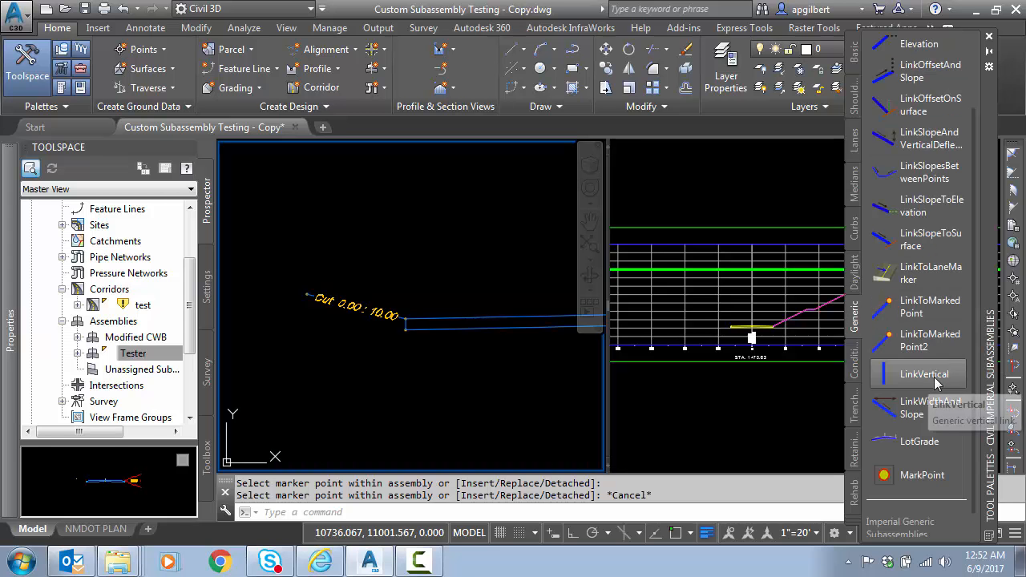
pyautogui.click(940, 244)
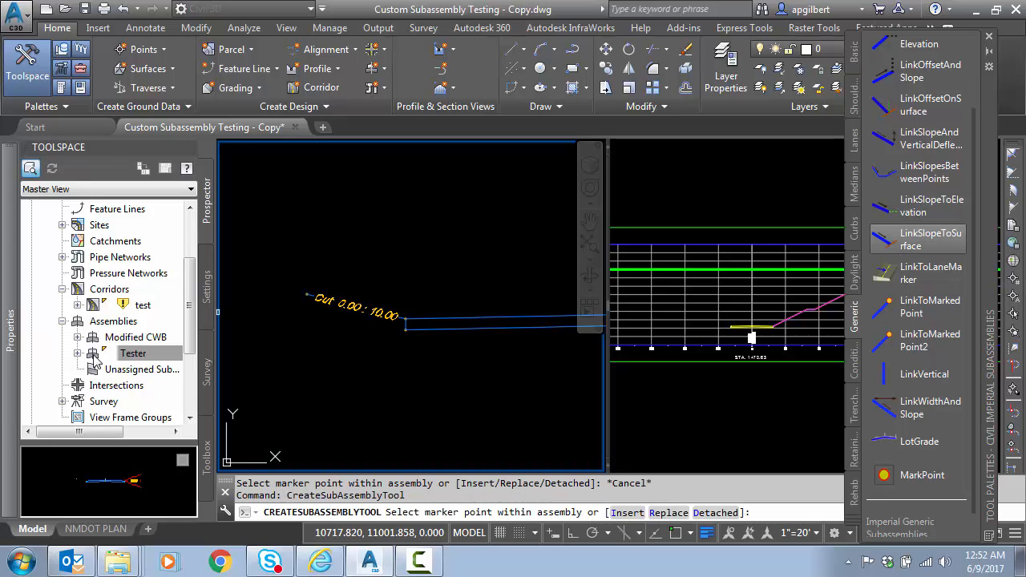
pyautogui.moveTo(4, 401)
pyautogui.scroll(-3, 85, 494)
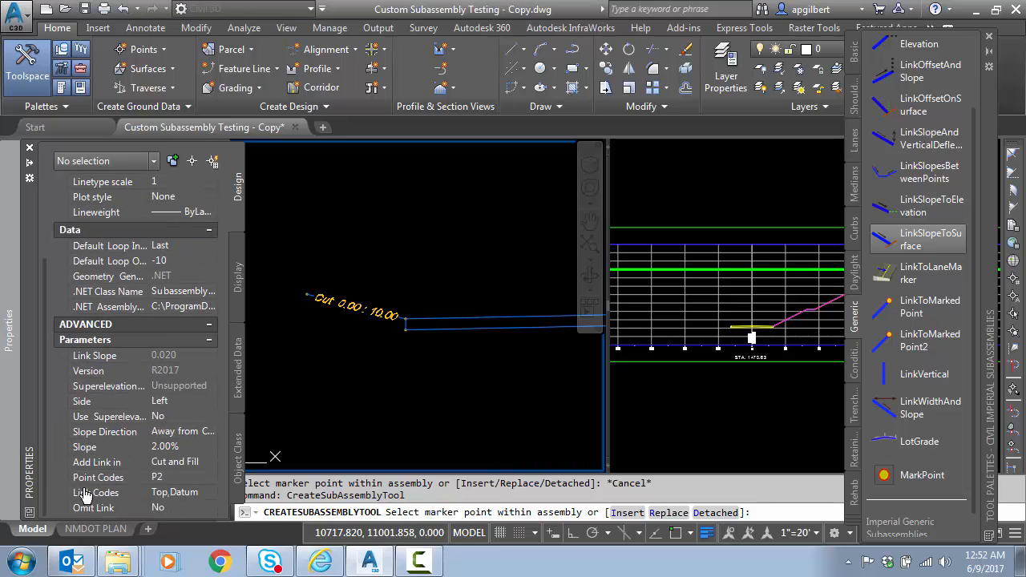
pyautogui.click(193, 450)
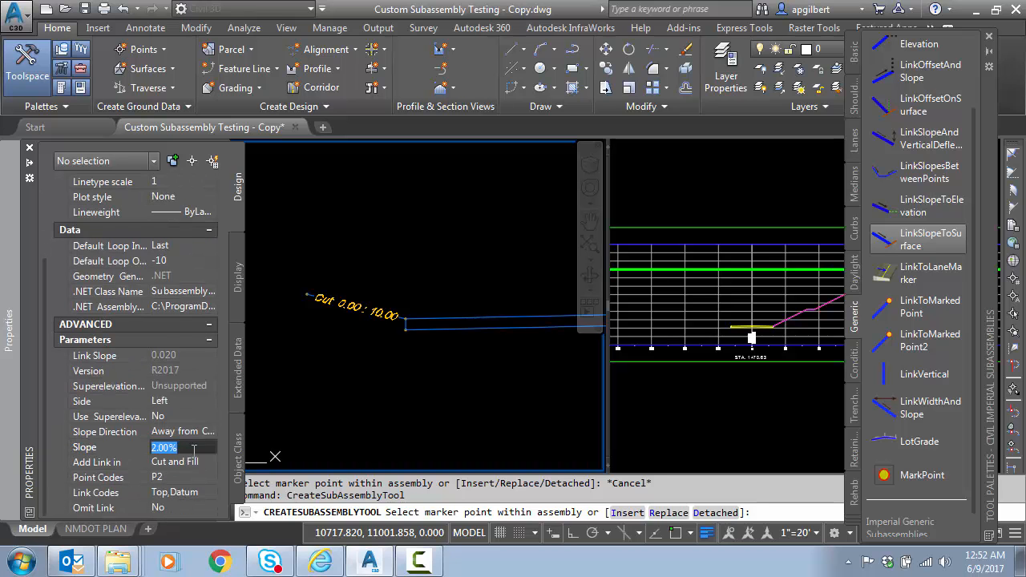
pyautogui.press('Return')
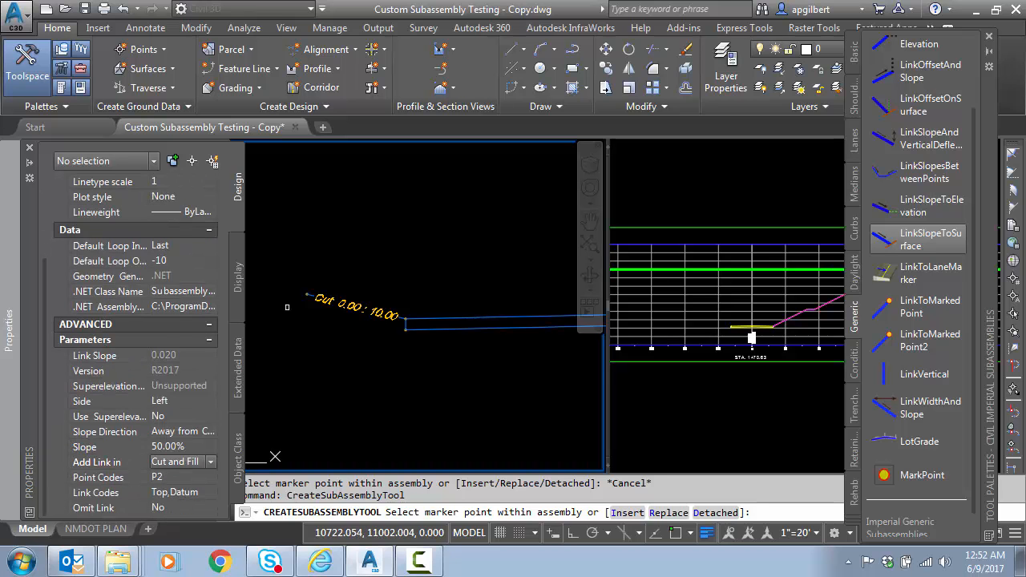
pyautogui.scroll(6, 300, 295)
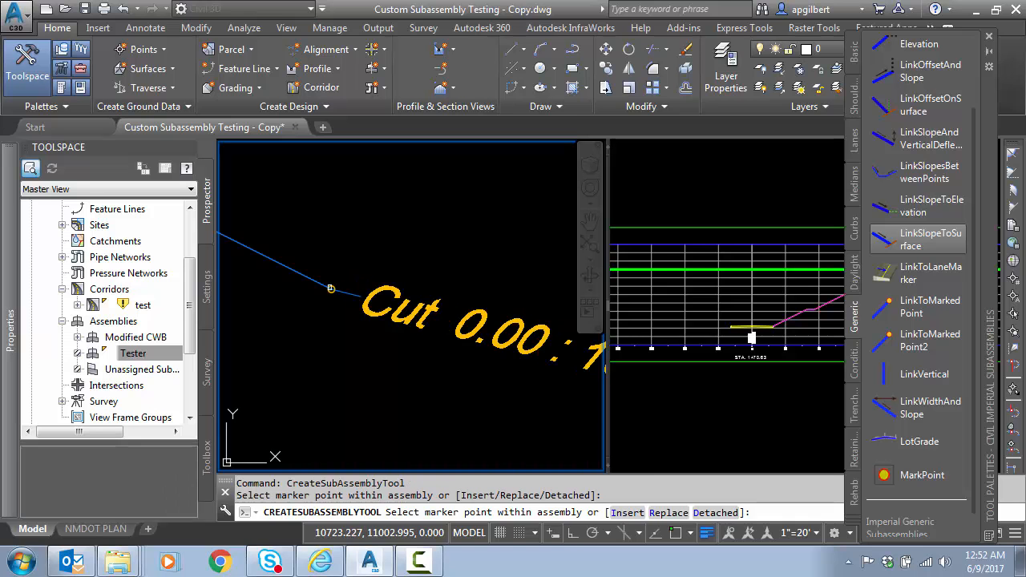
pyautogui.press('Escape')
pyautogui.scroll(-4, 330, 364)
pyautogui.scroll(-2, 329, 363)
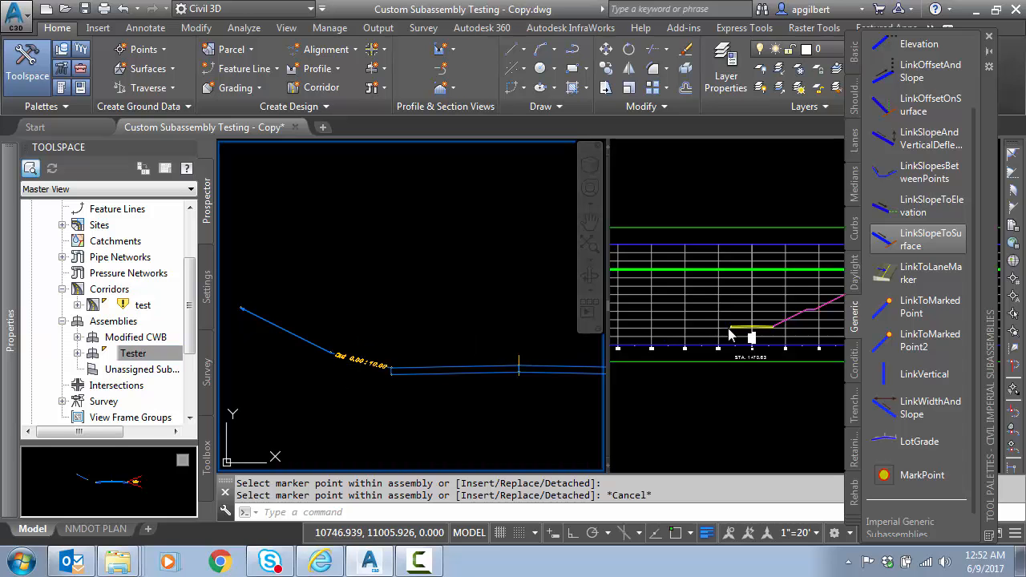
# Set all surface targets of the test corridor to surface 5000 and rebuild the corridor
pyautogui.rightClick(132, 305)
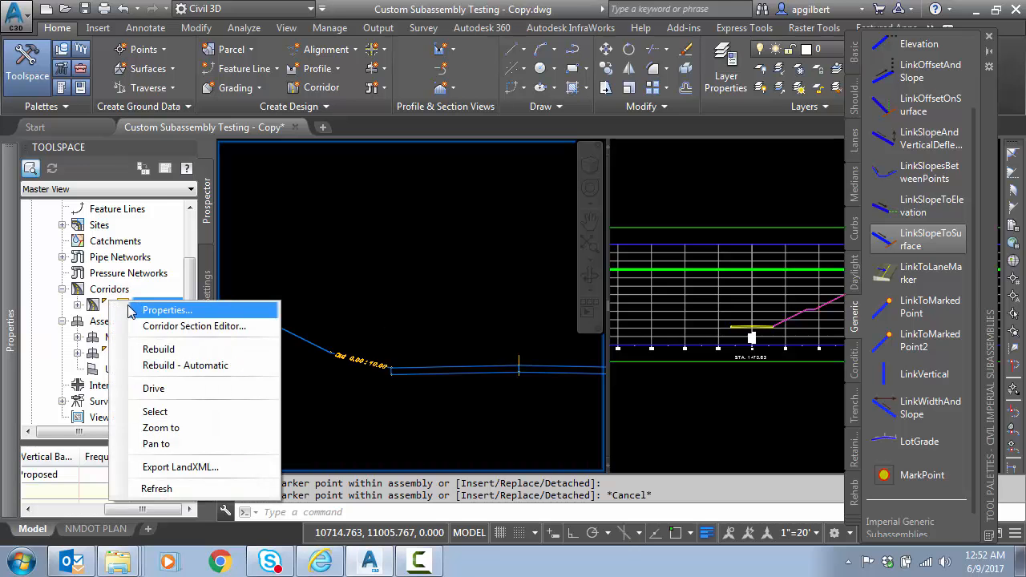
pyautogui.click(152, 307)
pyautogui.click(518, 136)
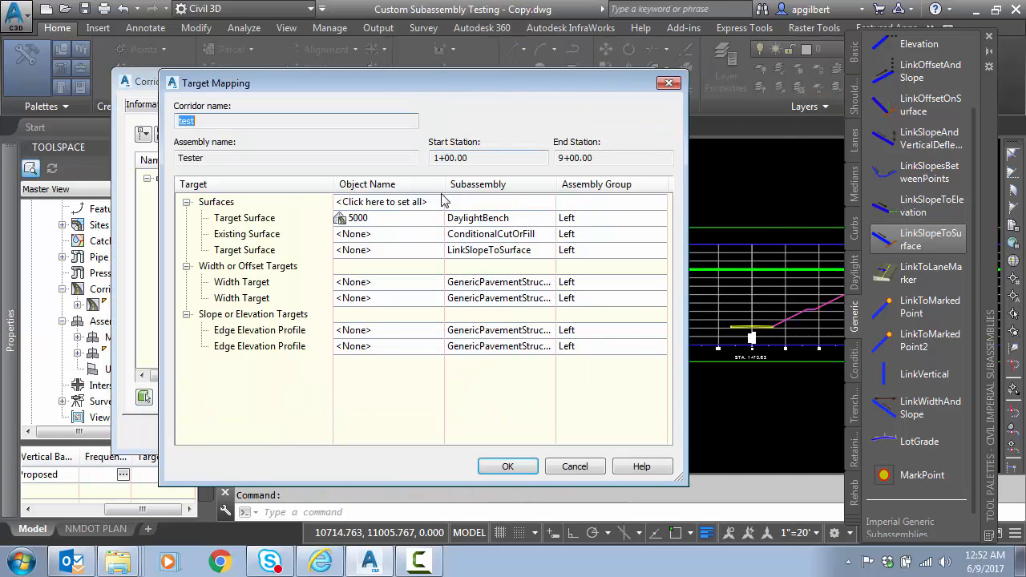
pyautogui.click(405, 218)
pyautogui.doubleClick(632, 374)
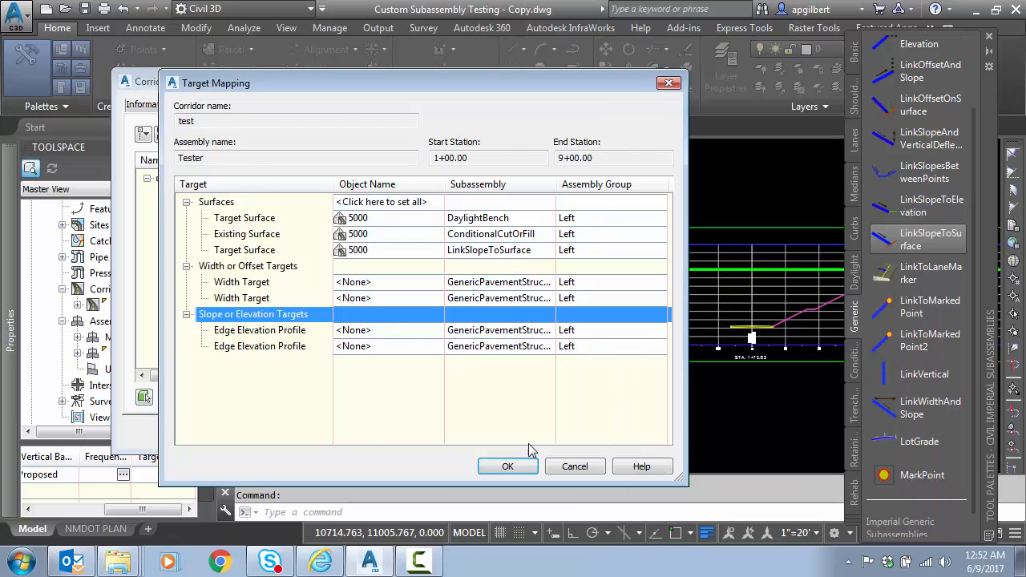
pyautogui.click(513, 466)
pyautogui.click(414, 433)
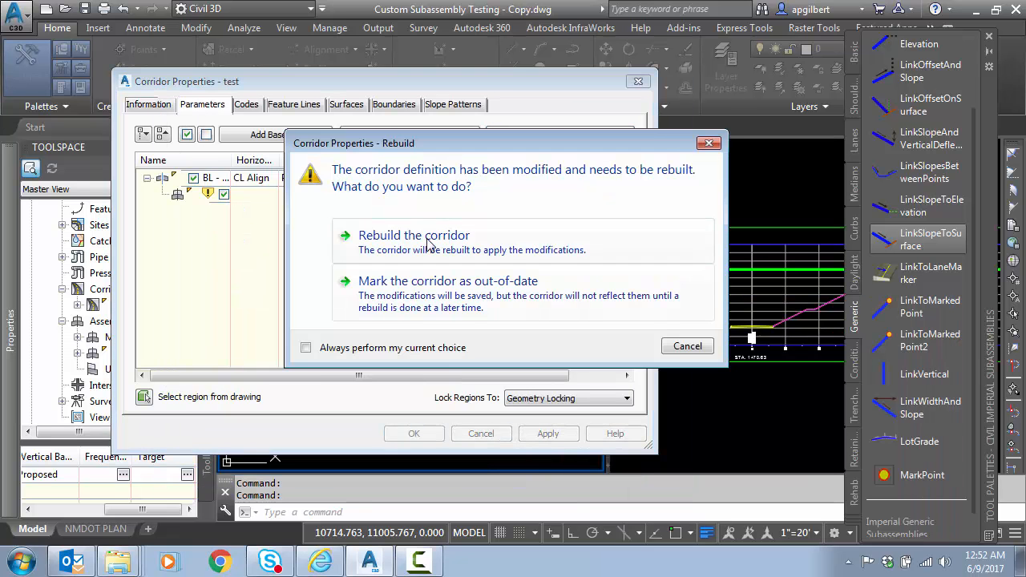
pyautogui.click(445, 331)
# Move the sample line up the alignment to about station 4+61.97 and examine the left slope in the section view
pyautogui.click(469, 399)
pyautogui.scroll(-15, 469, 399)
pyautogui.moveTo(419, 426); pyautogui.dragTo(429, 314, button='middle')
pyautogui.press('Escape')
pyautogui.moveTo(419, 419); pyautogui.dragTo(427, 323, button='middle')
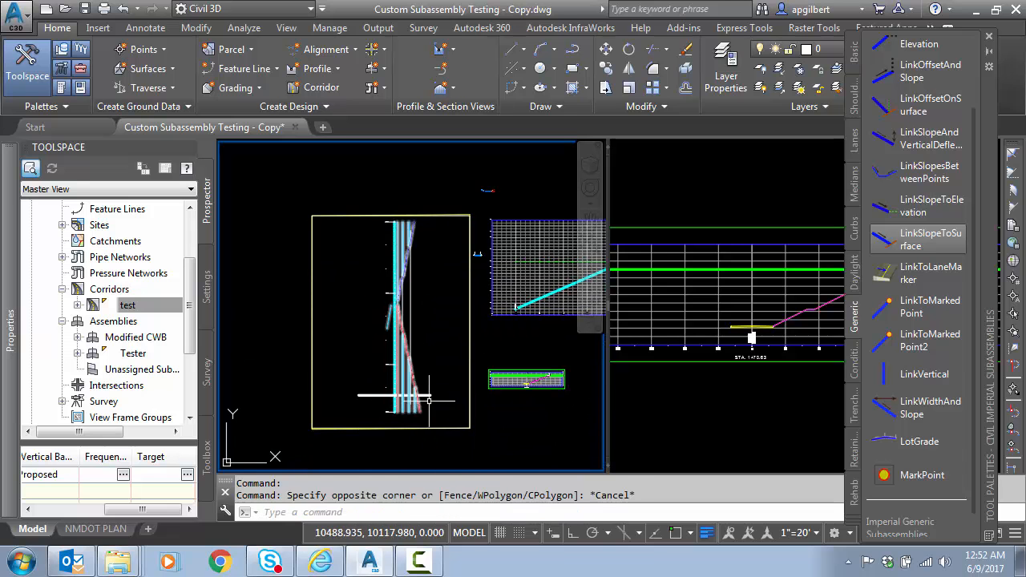
pyautogui.click(399, 405)
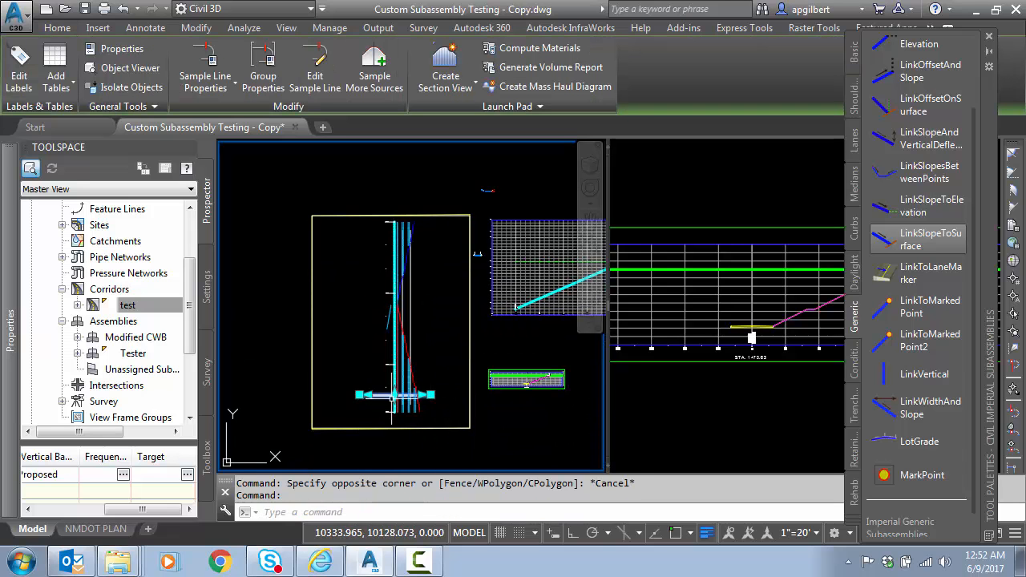
pyautogui.click(394, 394)
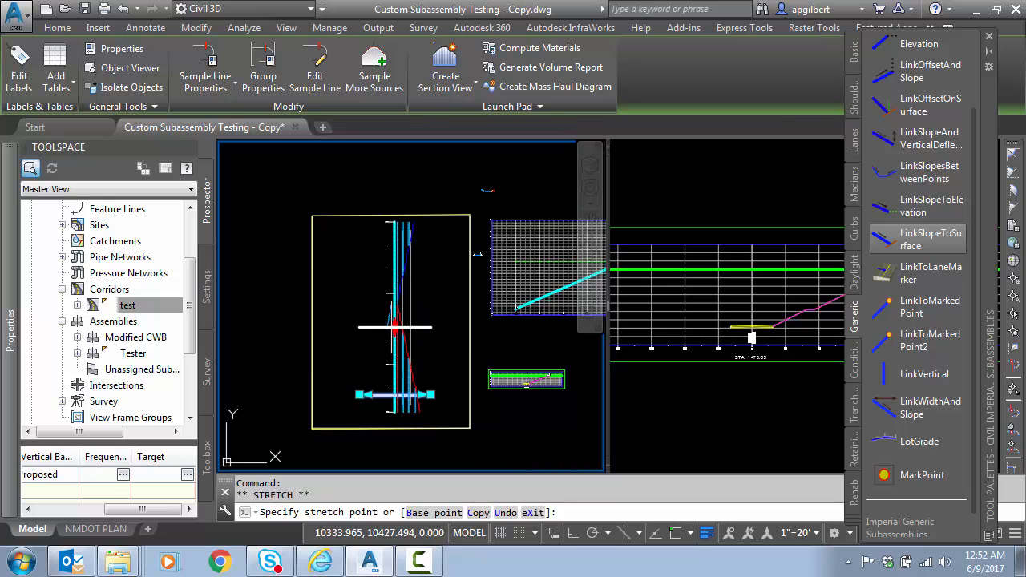
pyautogui.click(394, 325)
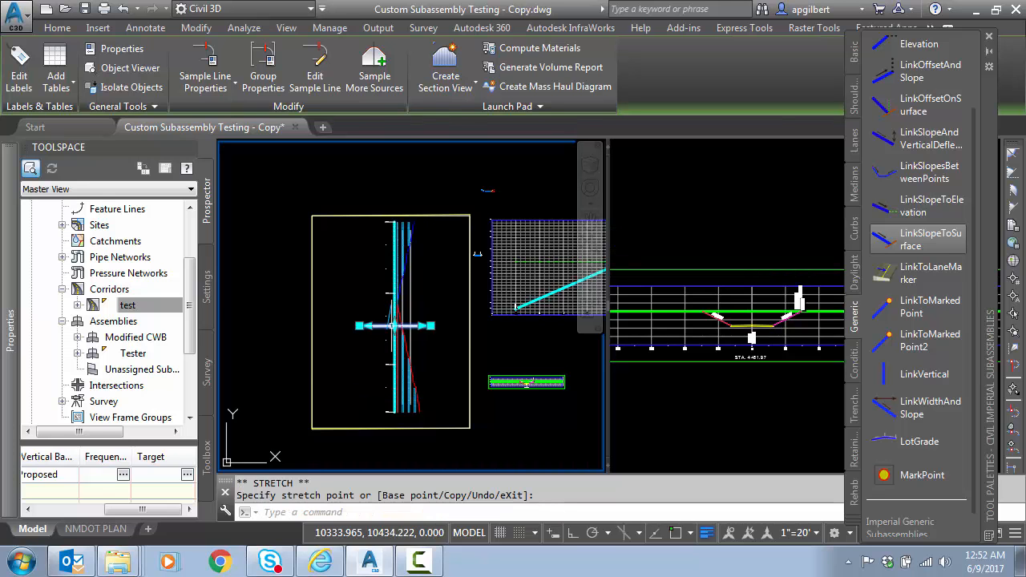
pyautogui.click(725, 335)
pyautogui.scroll(4, 726, 335)
pyautogui.scroll(2, 698, 314)
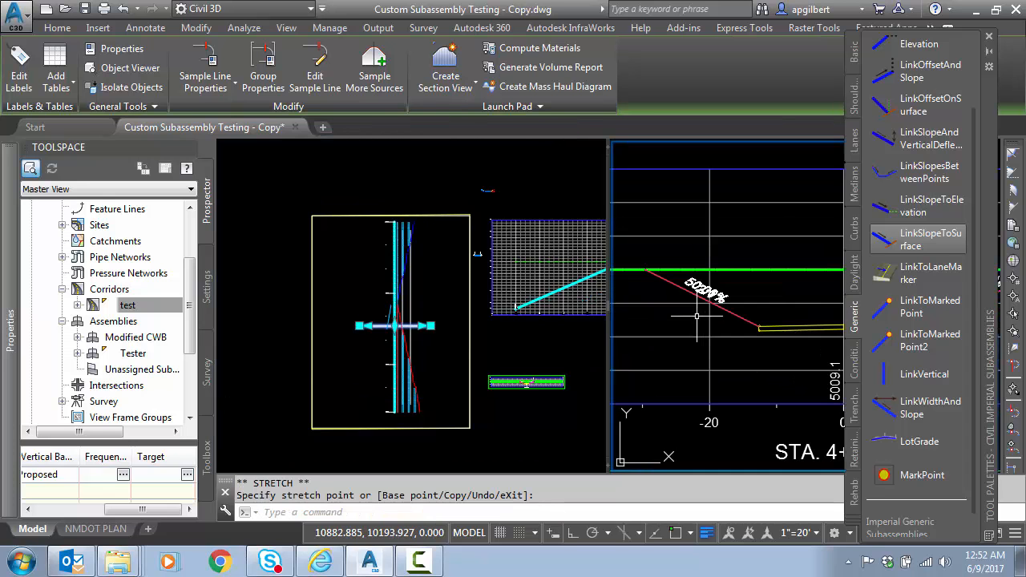
pyautogui.scroll(-6, 701, 331)
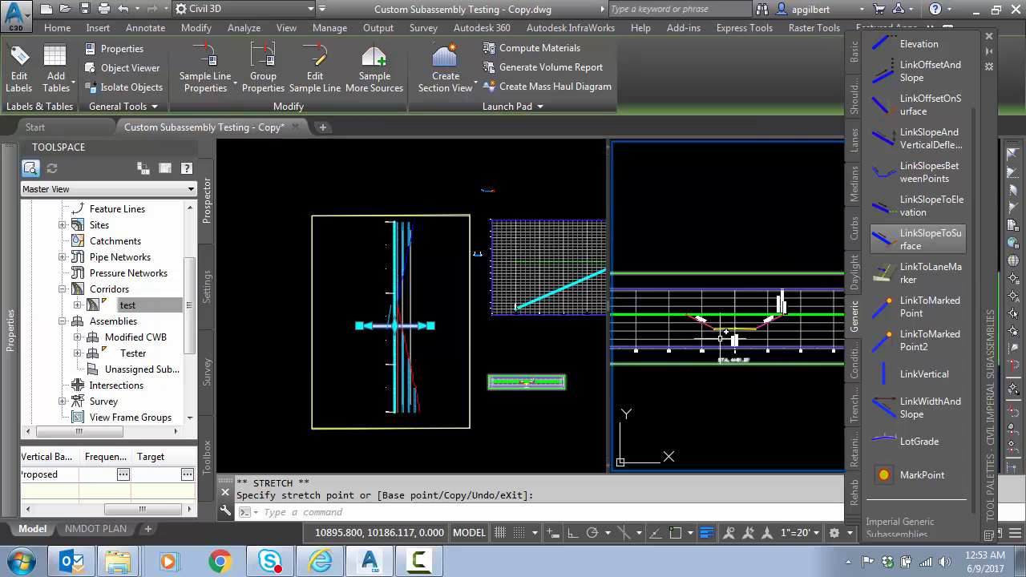
# Move the sample line down the alignment to about station 1+59.14
pyautogui.click(393, 332)
pyautogui.press('Escape')
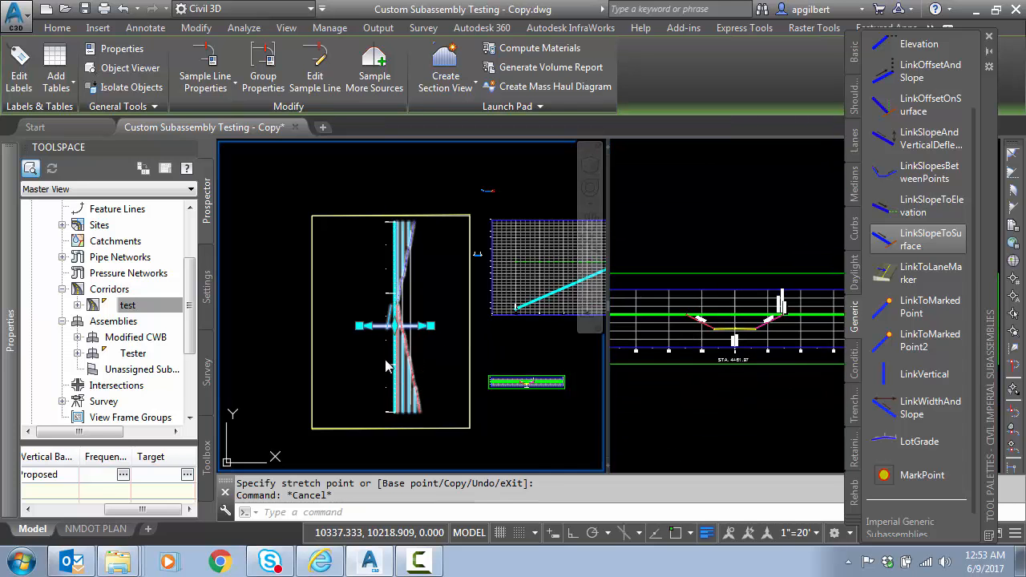
pyautogui.press('Escape')
pyautogui.click(368, 325)
pyautogui.click(394, 326)
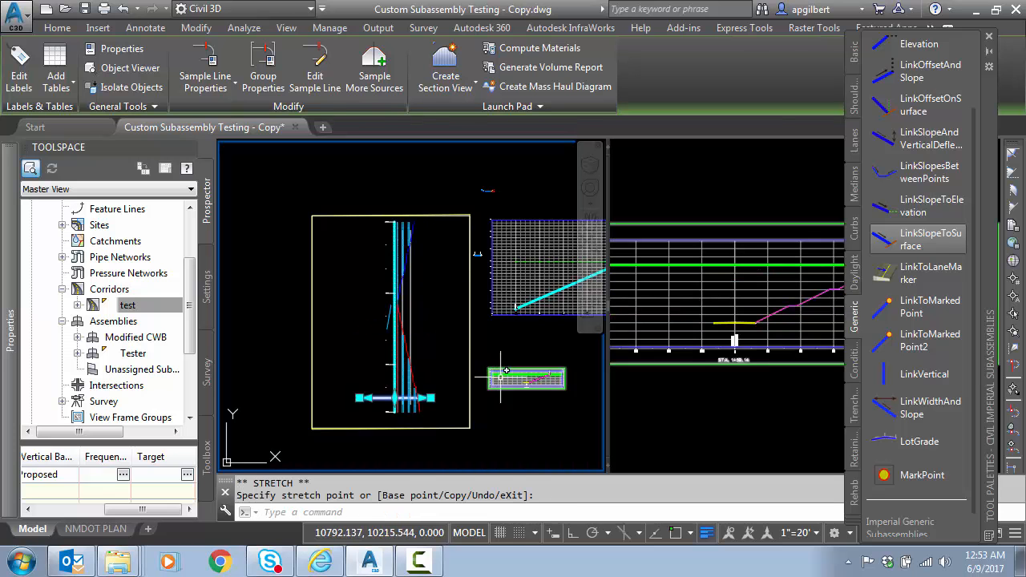
pyautogui.press('Escape')
pyautogui.press('Escape')
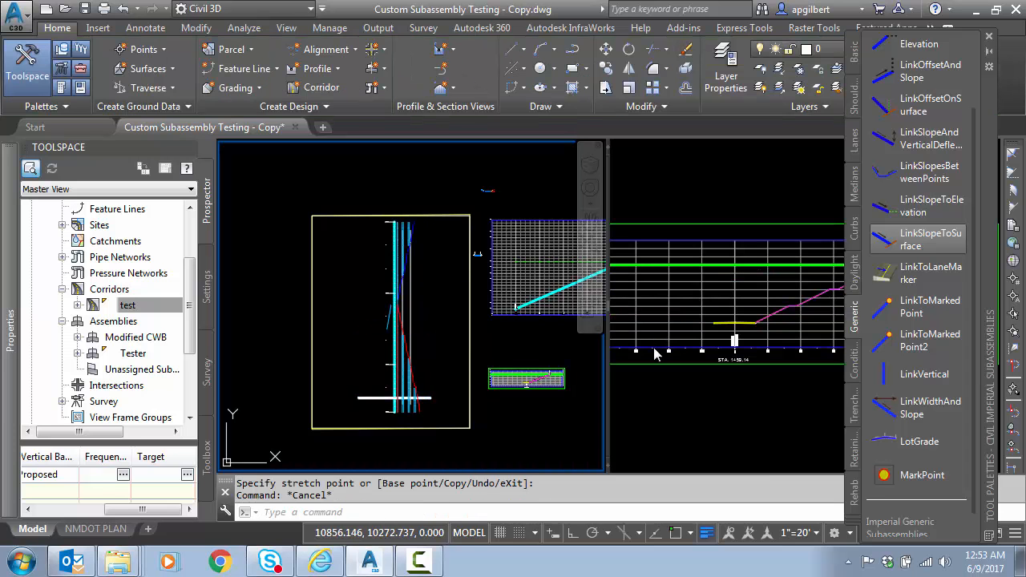
# Zoom back to the Tester assembly and examine the cut condition and slope link on its left side
pyautogui.click(269, 332)
pyautogui.press('Escape')
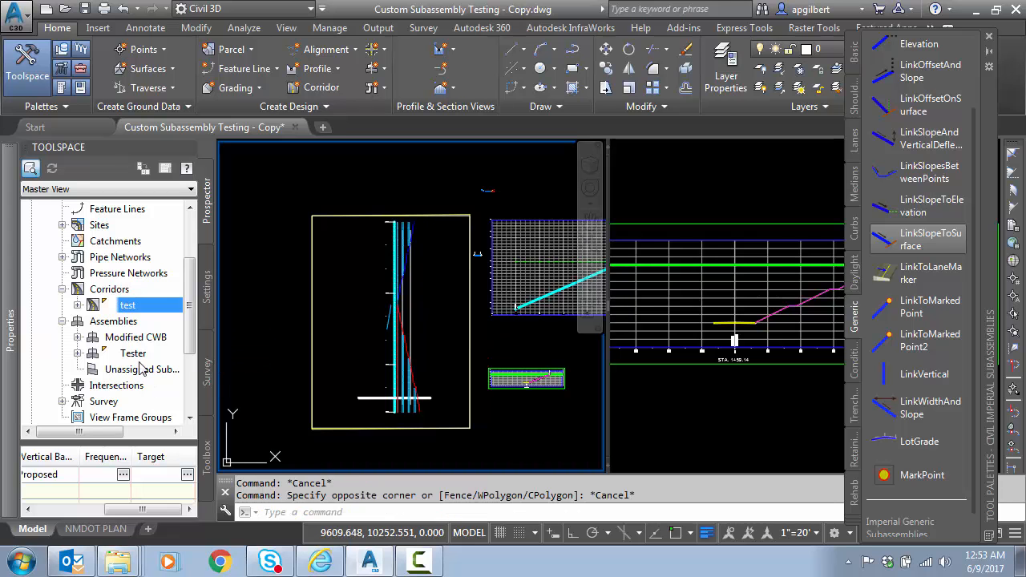
pyautogui.rightClick(143, 353)
pyautogui.click(206, 440)
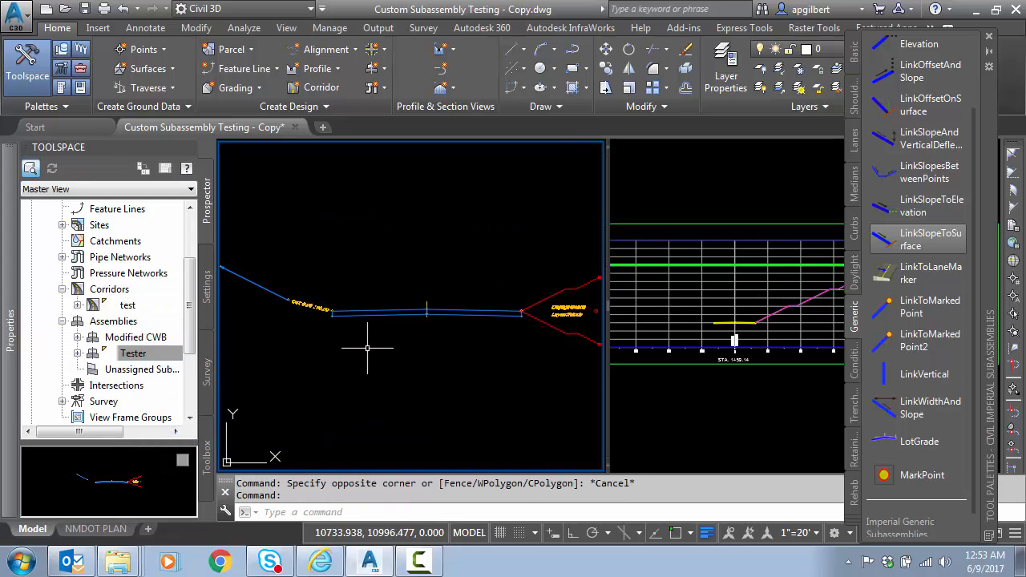
pyautogui.moveTo(291, 339); pyautogui.dragTo(362, 377, button='middle')
pyautogui.scroll(2, 360, 370)
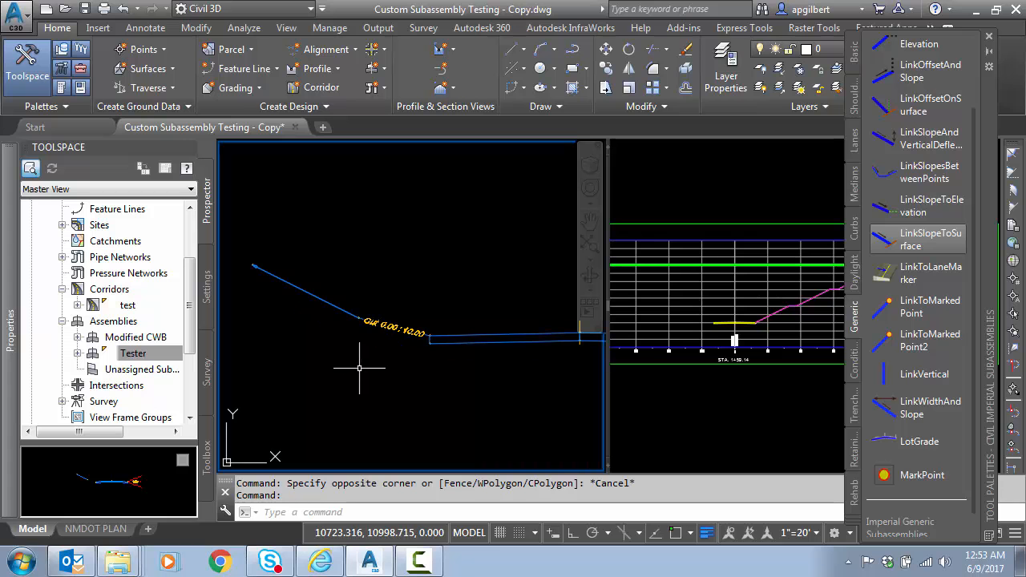
# Attach a second ConditionalCutOrFill of type Cut, with a 10 ft minimum distance, to the upper outer corner of the Tester assembly's left lane
pyautogui.click(854, 368)
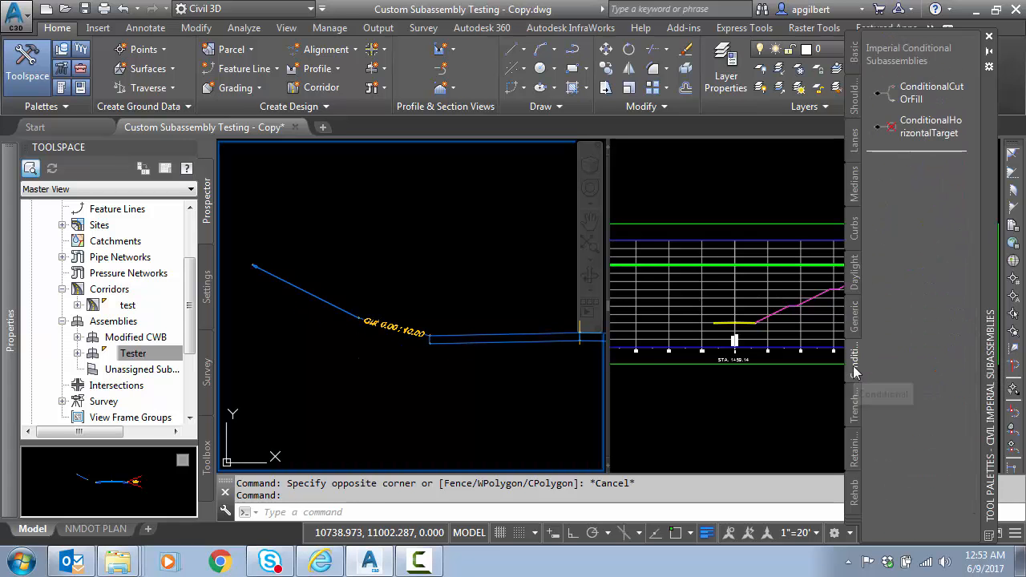
pyautogui.click(922, 92)
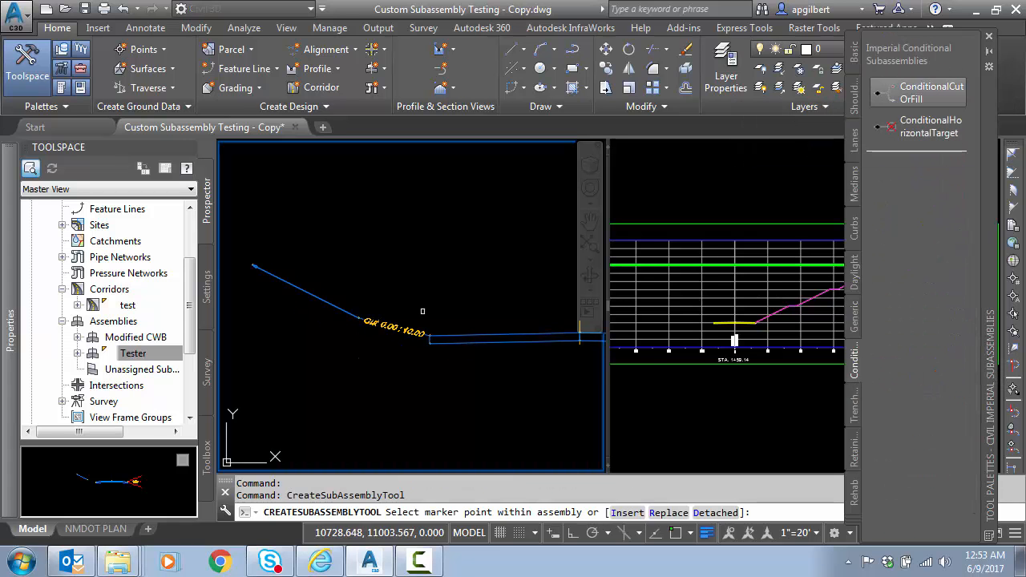
pyautogui.scroll(2, 420, 324)
pyautogui.scroll(2, 446, 352)
pyautogui.scroll(1, 446, 350)
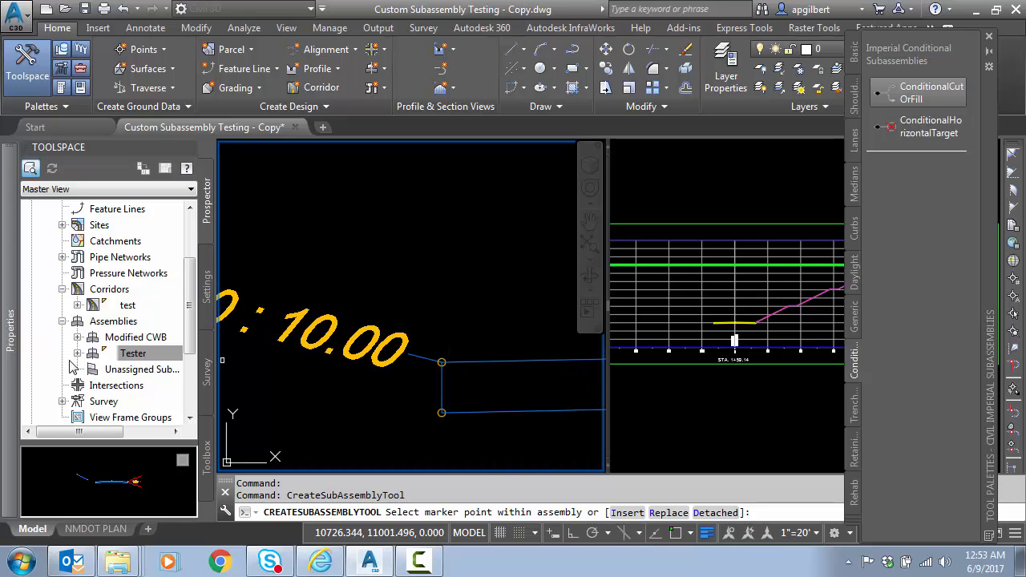
pyautogui.moveTo(4, 355)
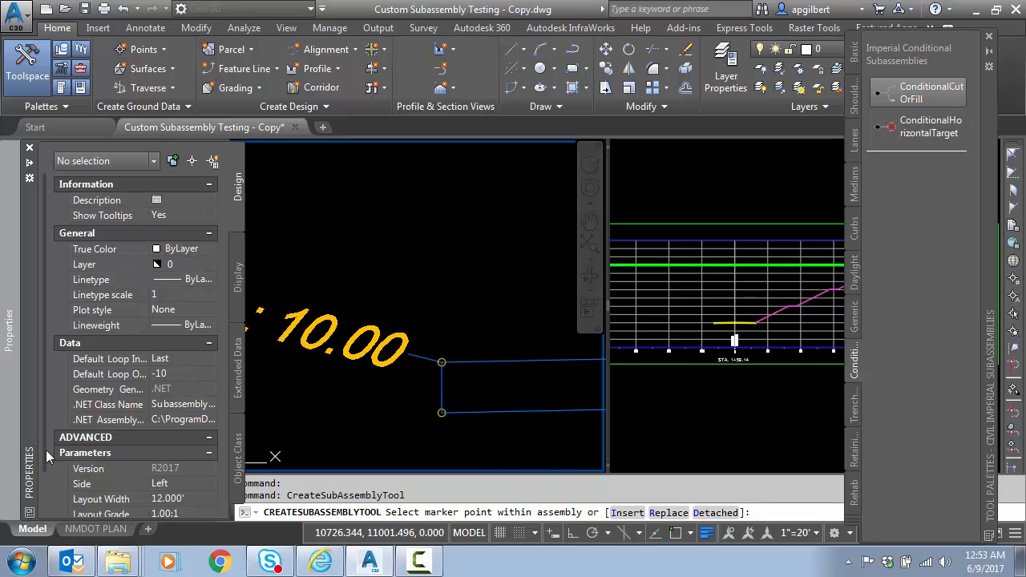
pyautogui.scroll(-1, 51, 460)
pyautogui.click(188, 496)
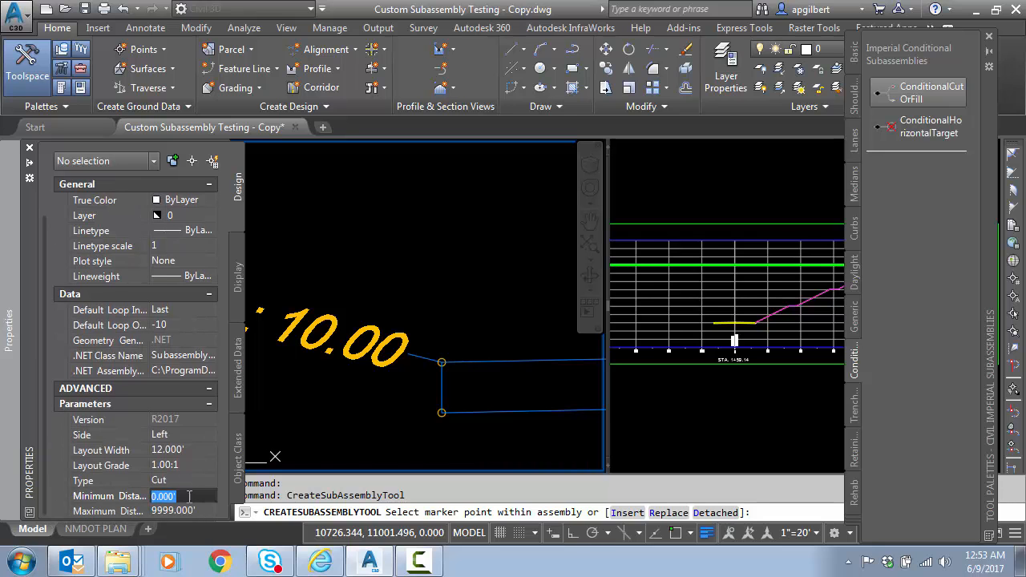
pyautogui.write('10')
pyautogui.press('Tab')
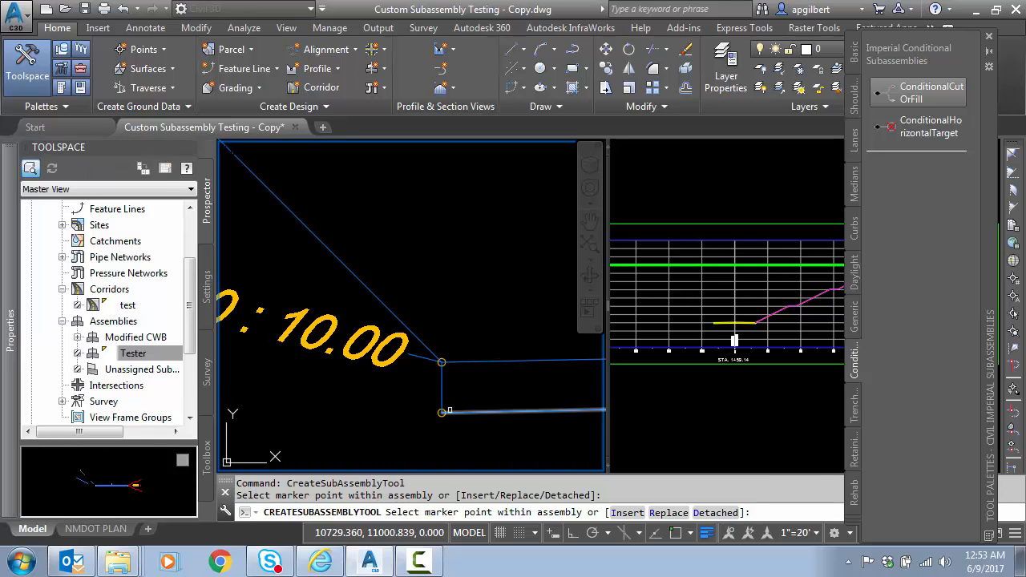
pyautogui.press('Escape')
pyautogui.scroll(-5, 449, 411)
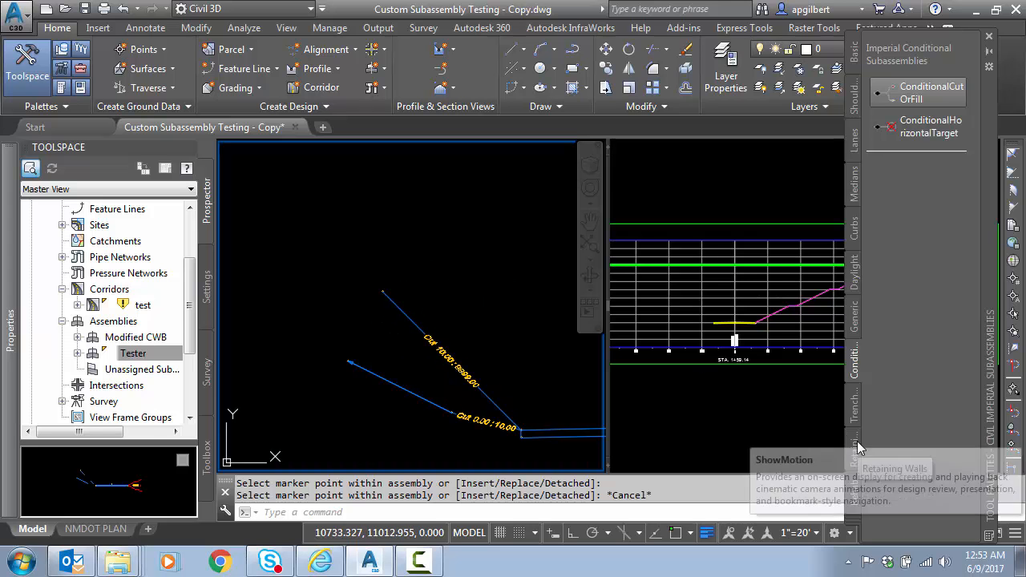
# Attach a LinkSlopeAndVerticalDeflection with a 2:1 slope and 10 ft vertical deflection to the outer end of the new cut condition
pyautogui.click(853, 324)
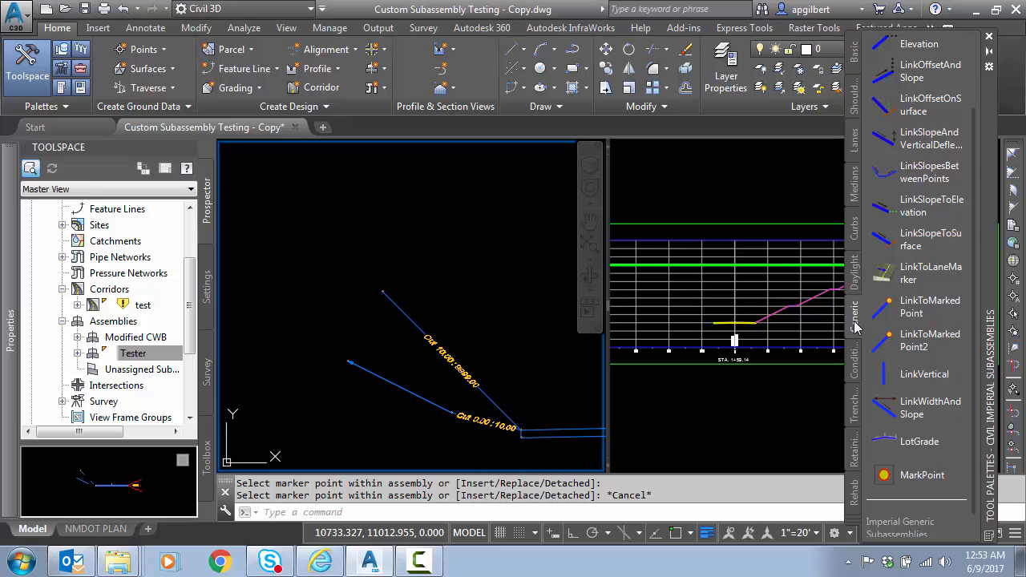
pyautogui.click(928, 143)
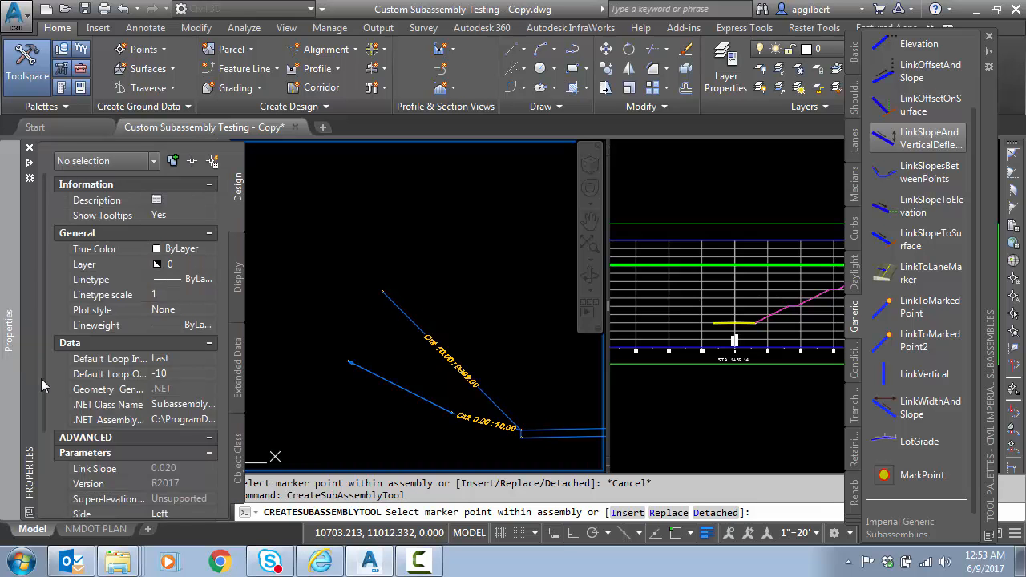
pyautogui.scroll(-3, 45, 374)
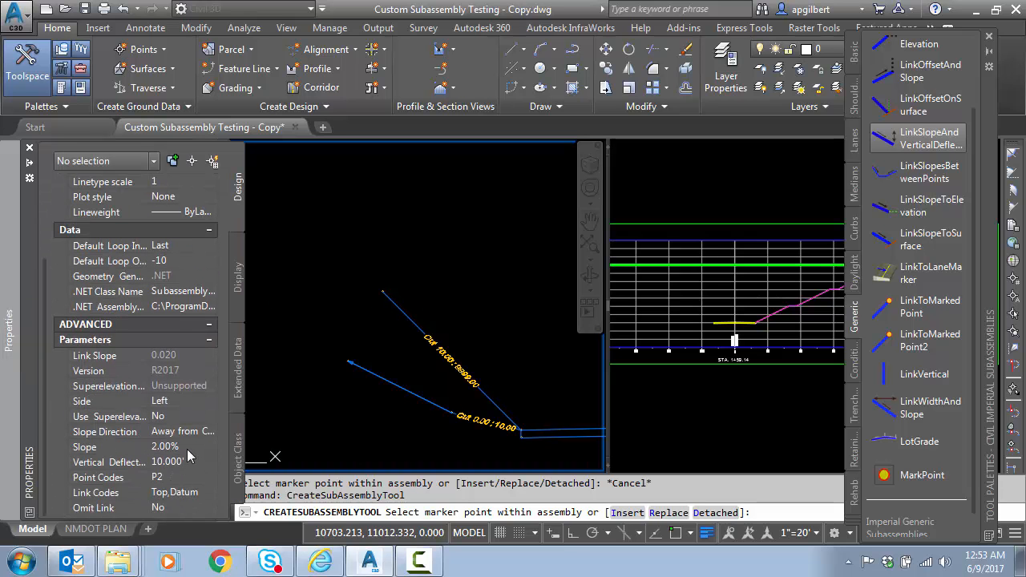
pyautogui.click(187, 449)
pyautogui.write('2:1')
pyautogui.press('Tab')
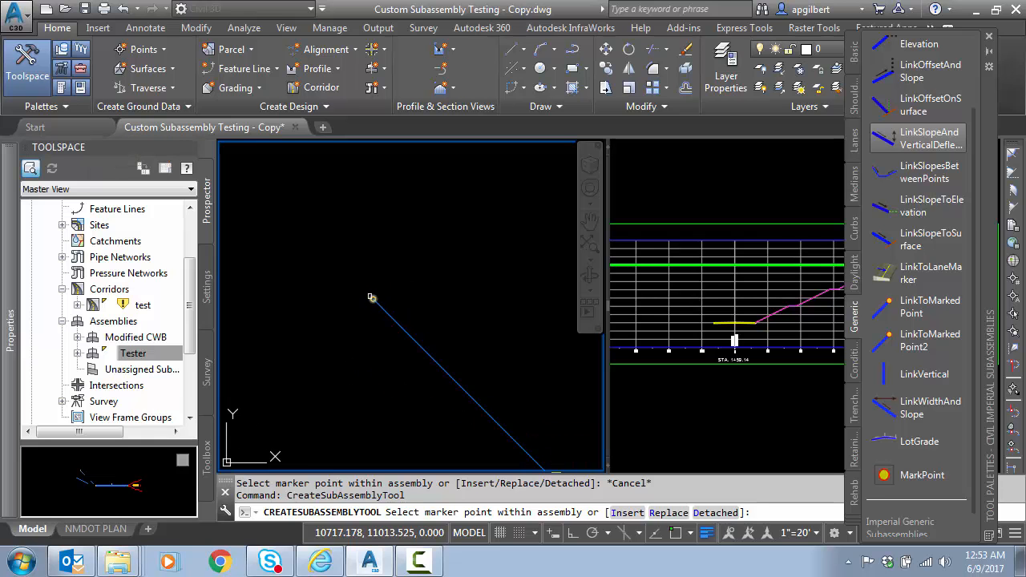
pyautogui.scroll(-3, 353, 345)
pyautogui.press('Escape')
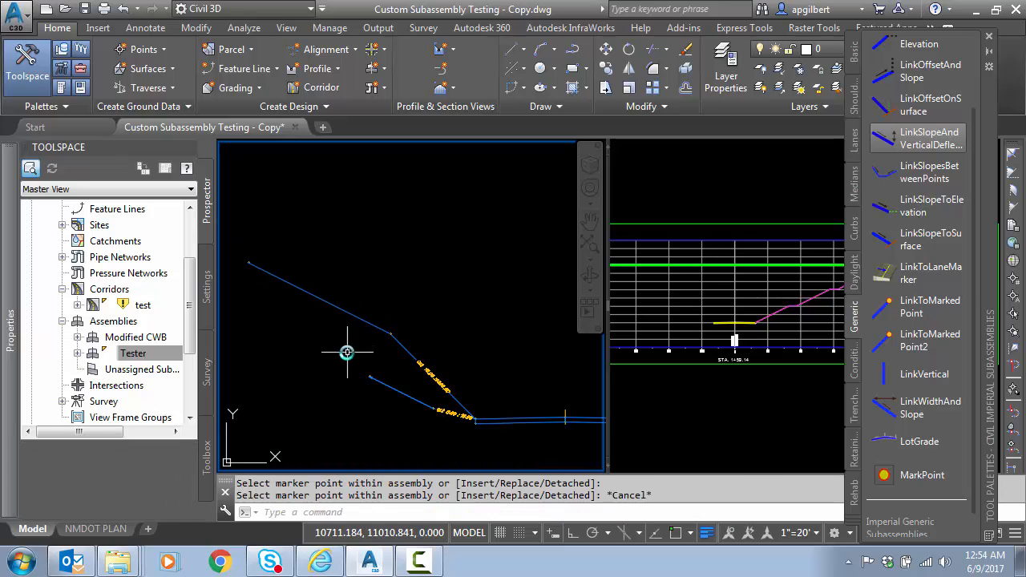
# Attach a left LinkWidthAndSlope bench, narrower than the default width and at 2% slope, to the outer end of the 2:1 slope link
pyautogui.click(924, 412)
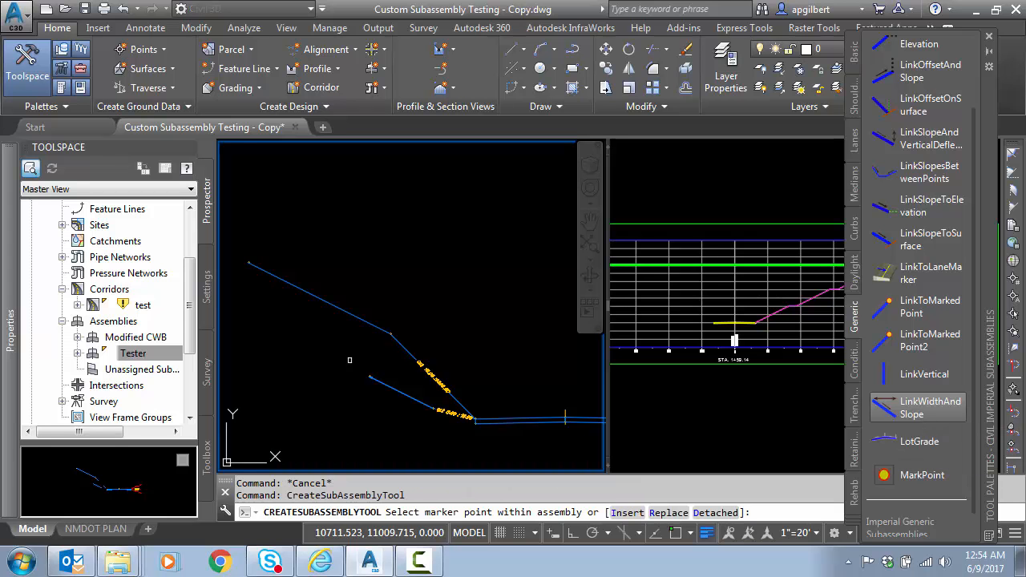
pyautogui.moveTo(11, 381)
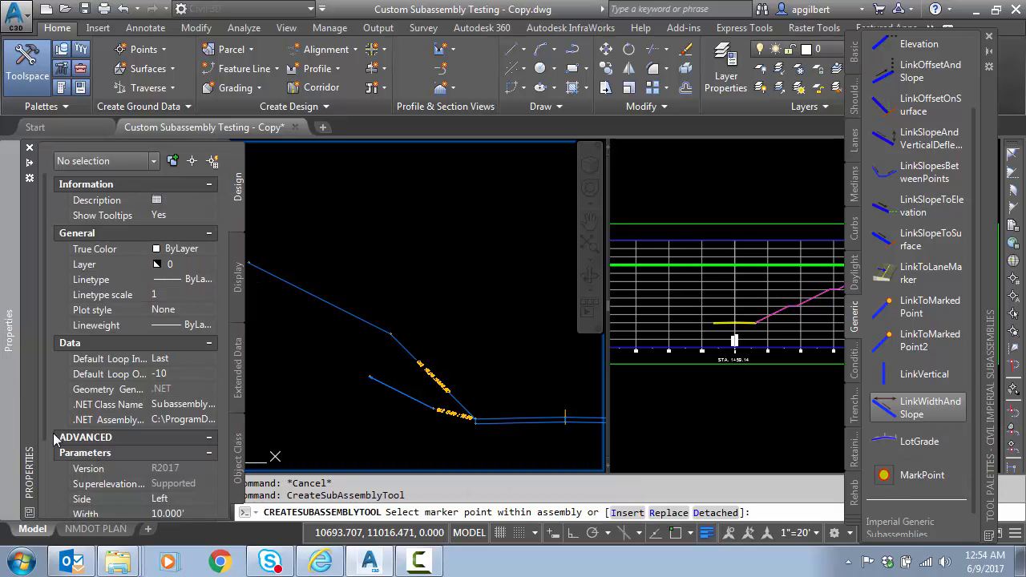
pyautogui.scroll(-3, 46, 444)
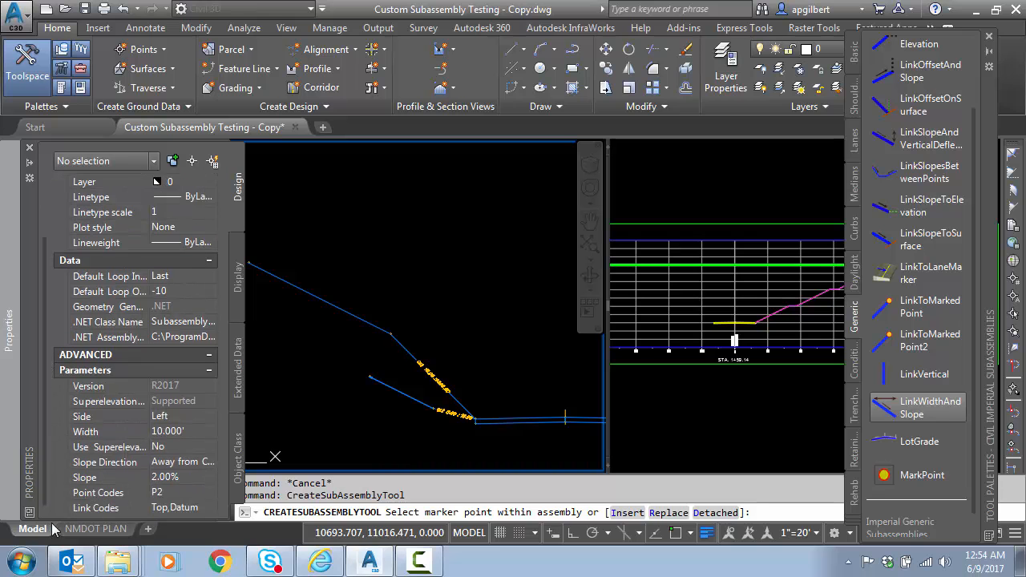
pyautogui.click(183, 433)
pyautogui.press('Return')
pyautogui.scroll(5, 244, 259)
pyautogui.moveTo(244, 259); pyautogui.dragTo(309, 271, button='middle')
pyautogui.click(328, 274)
pyautogui.scroll(-12, 364, 382)
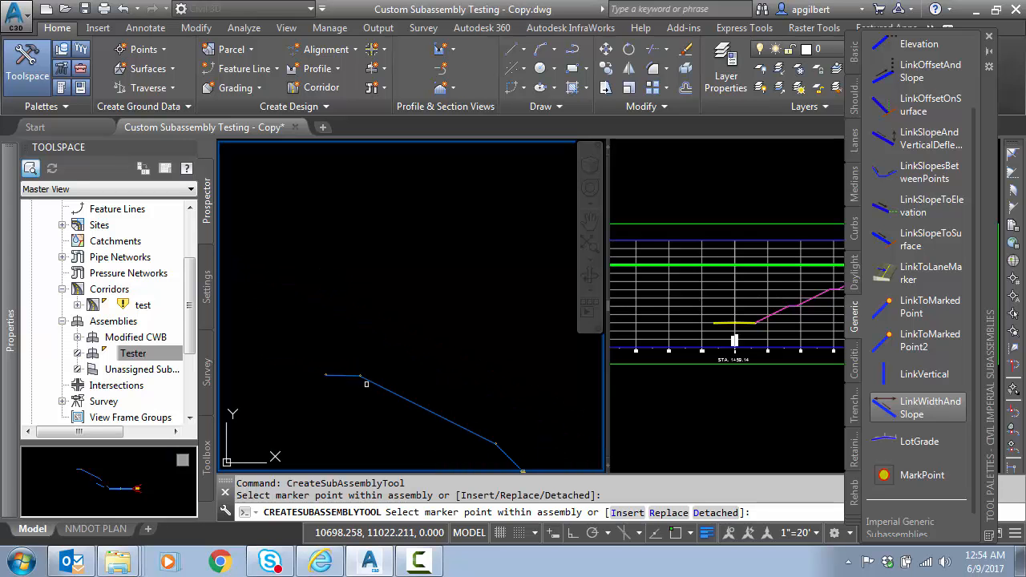
pyautogui.press('Escape')
pyautogui.moveTo(395, 423); pyautogui.dragTo(367, 339, button='middle')
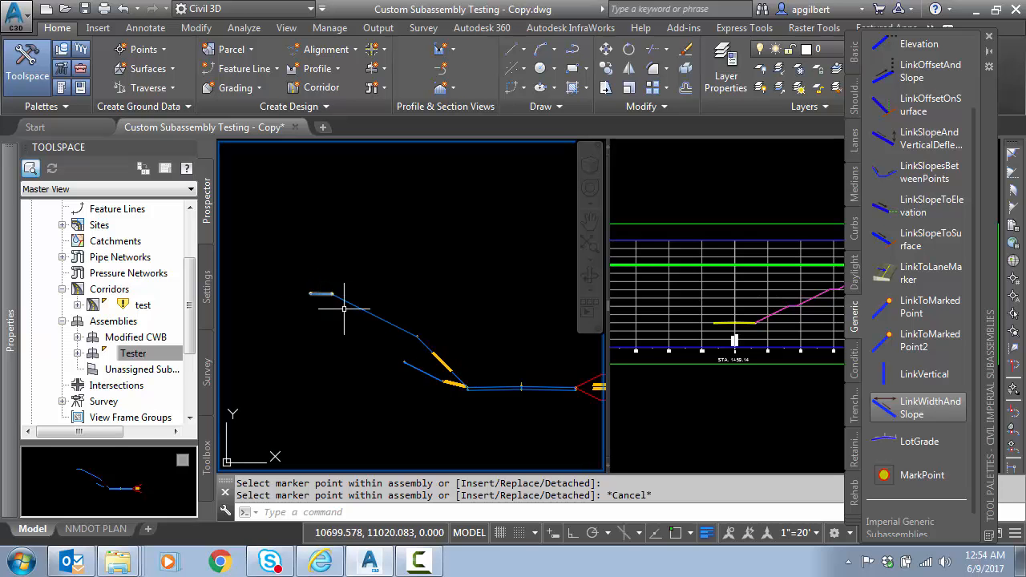
# Copy both cut conditions with their slope links and bench to the outer end of the bench on the Tester assembly's left side
pyautogui.click(454, 398)
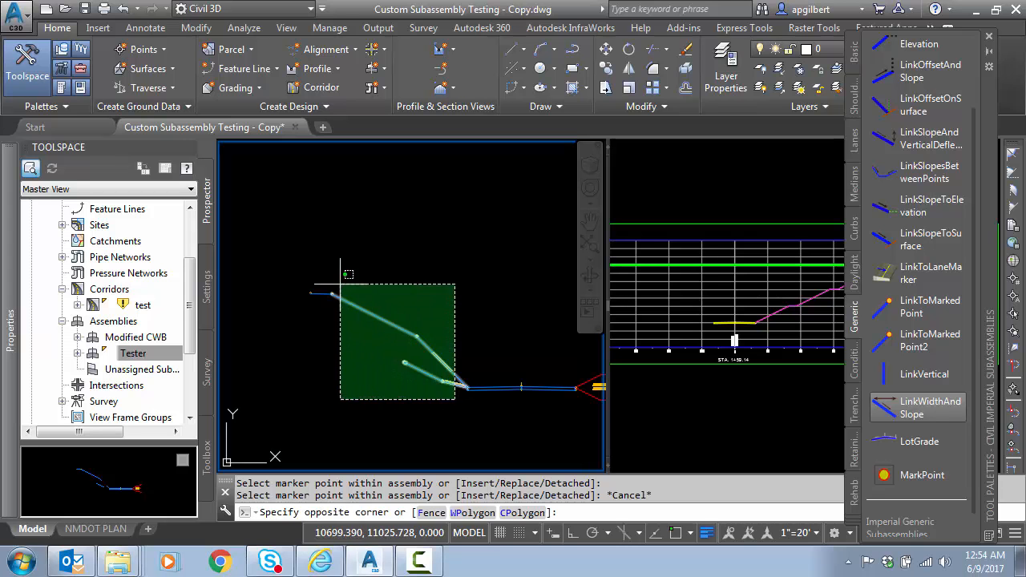
pyautogui.click(324, 265)
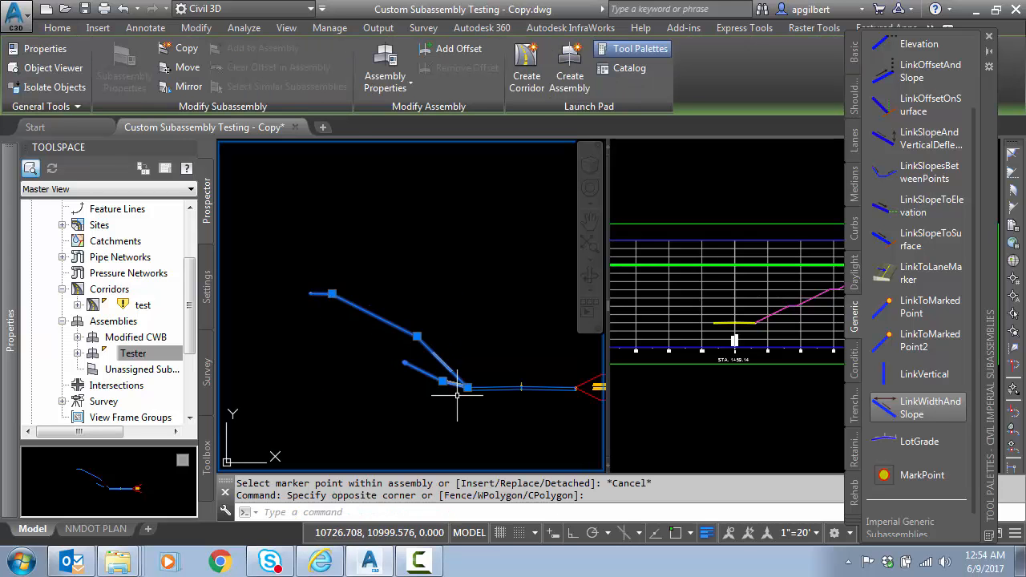
pyautogui.scroll(4, 463, 408)
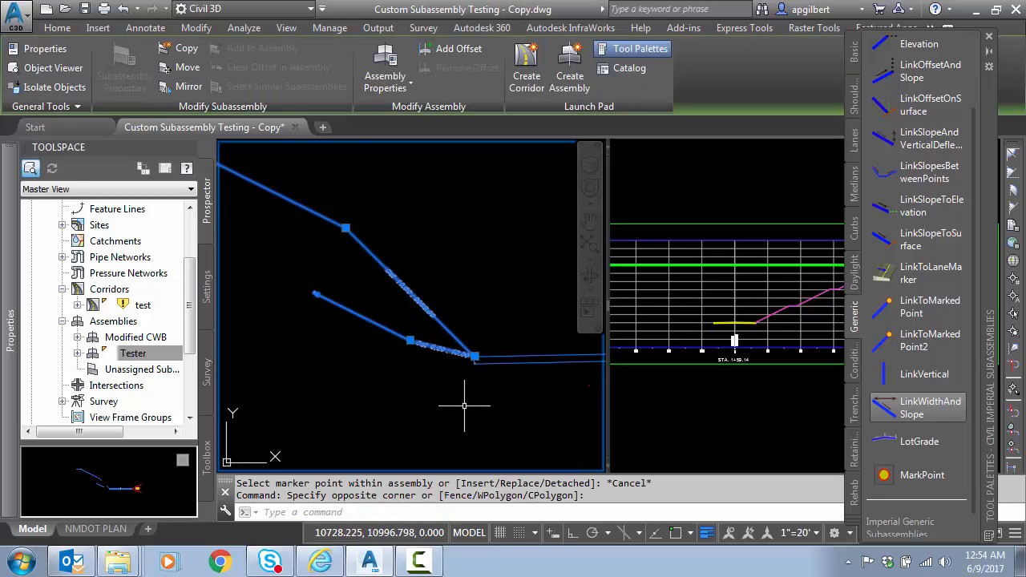
pyautogui.rightClick(474, 356)
pyautogui.click(502, 270)
pyautogui.scroll(-2, 469, 390)
pyautogui.scroll(6, 358, 330)
pyautogui.scroll(6, 396, 307)
pyautogui.scroll(2, 501, 324)
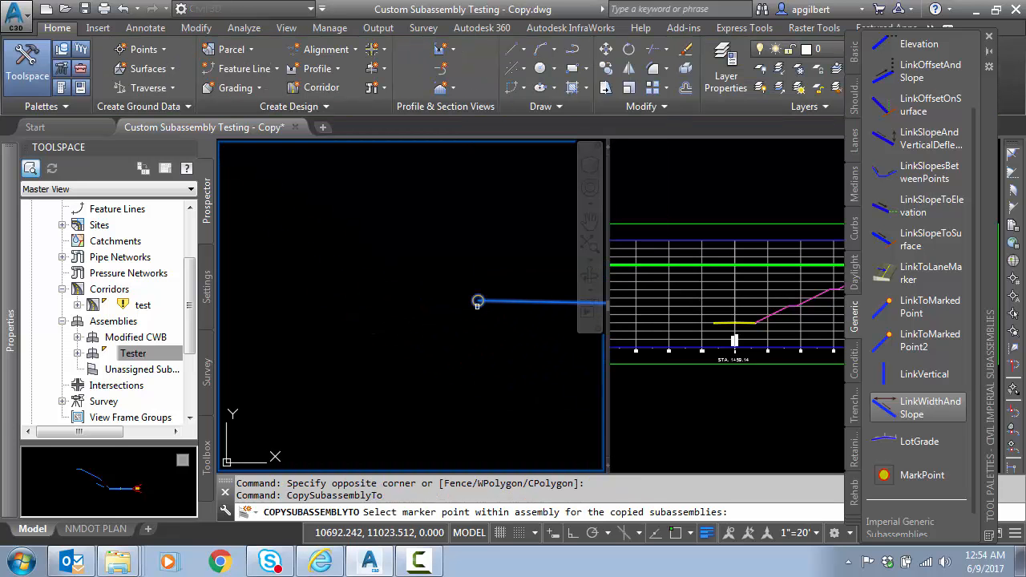
pyautogui.click(477, 302)
# Examine the copied cut conditions, slope links and upper bench on the left side of the Tester assembly
pyautogui.scroll(-8, 476, 298)
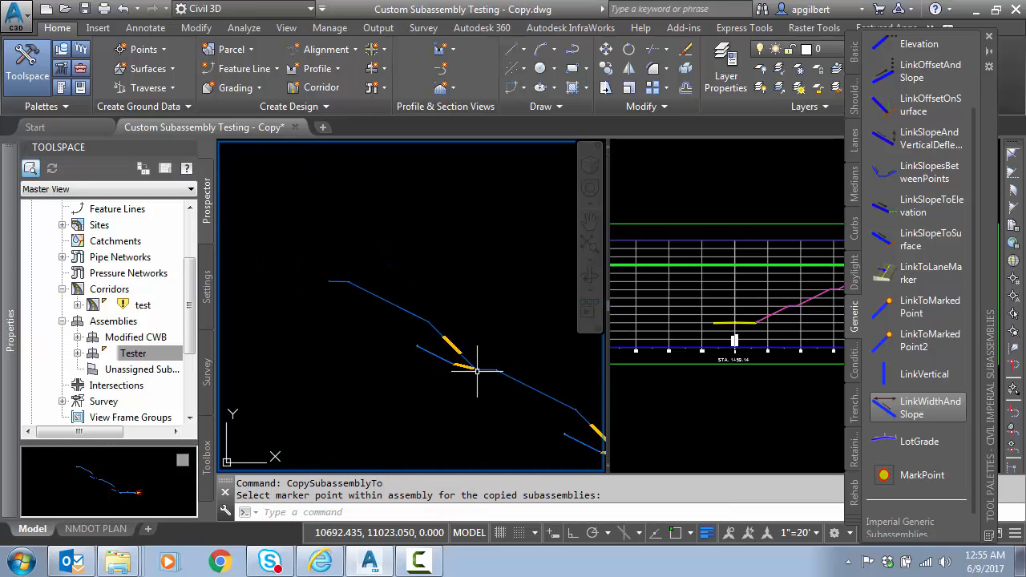
pyautogui.scroll(2, 484, 387)
pyautogui.scroll(-4, 365, 344)
pyautogui.scroll(2, 397, 347)
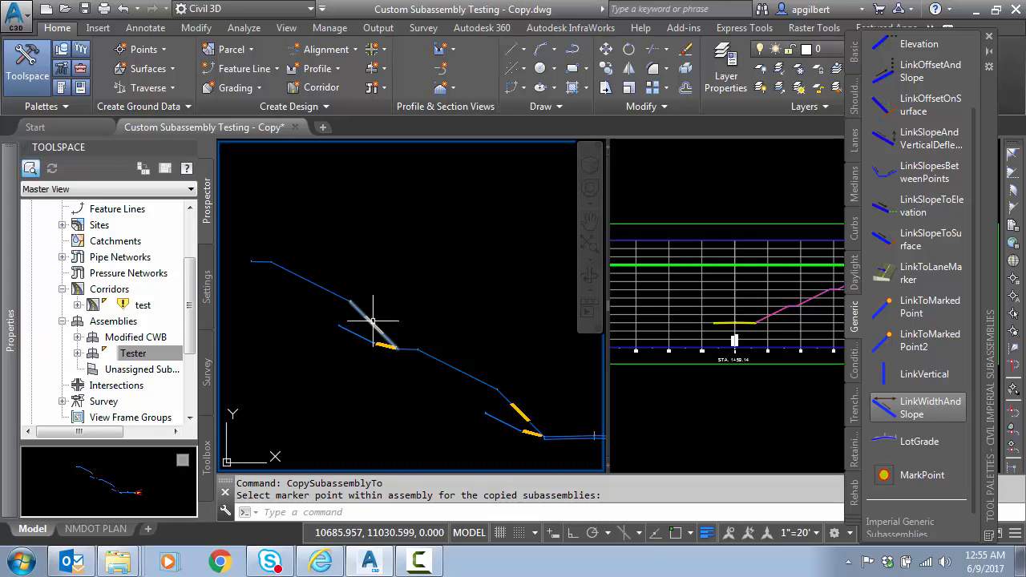
pyautogui.scroll(4, 377, 339)
pyautogui.scroll(-3, 397, 365)
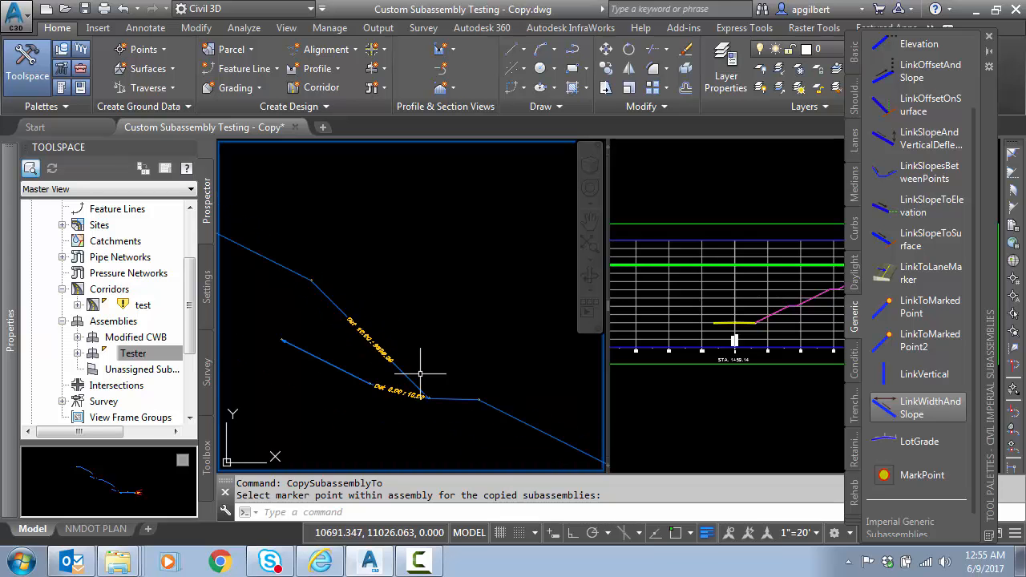
pyautogui.scroll(-2, 366, 343)
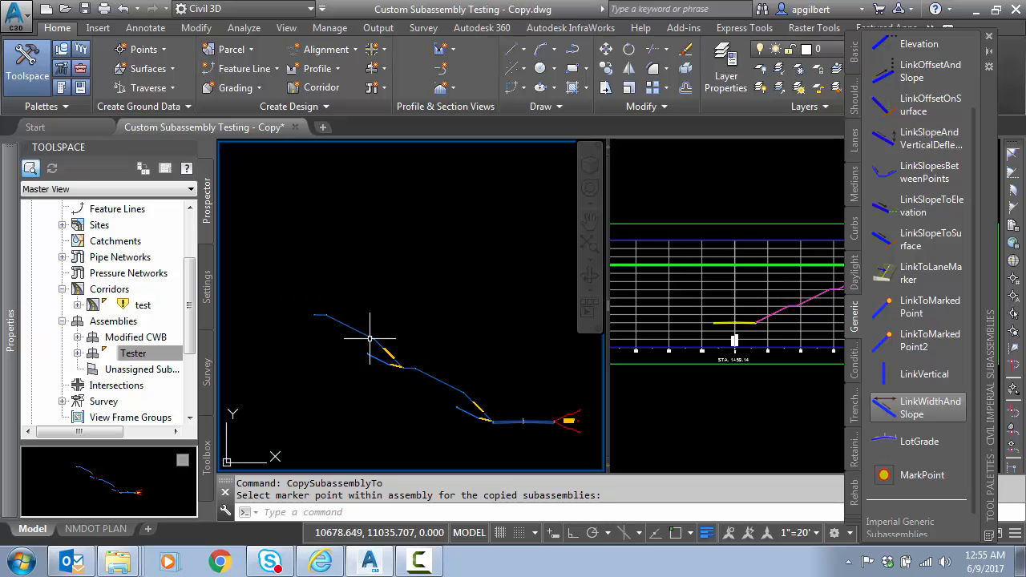
# Set all surface targets of the test corridor, including those of the added conditions and links, to surface 5000 and rebuild it
pyautogui.click(141, 306)
pyautogui.rightClick(141, 306)
pyautogui.click(179, 318)
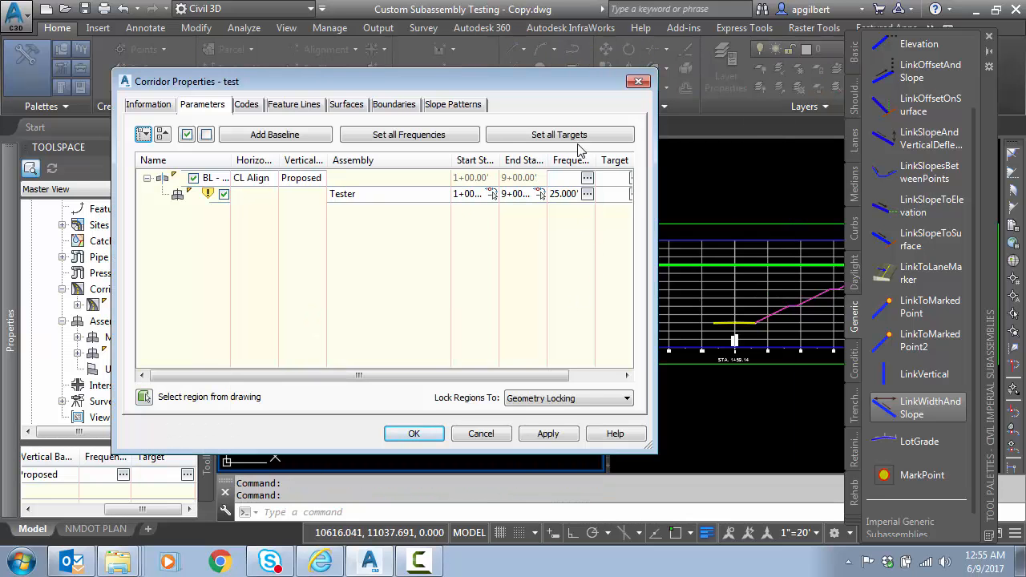
pyautogui.click(563, 142)
pyautogui.click(421, 202)
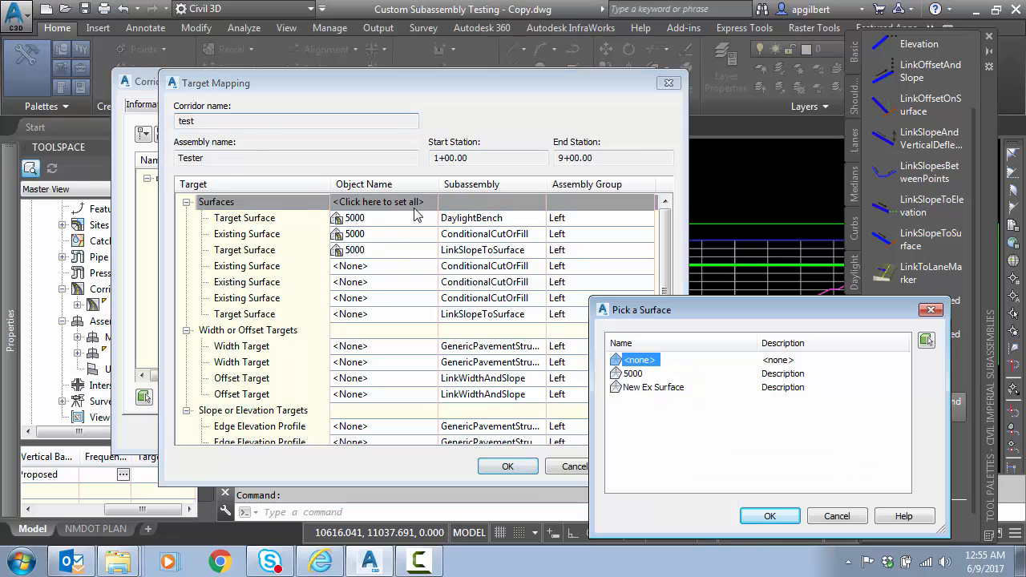
pyautogui.doubleClick(629, 373)
pyautogui.click(508, 466)
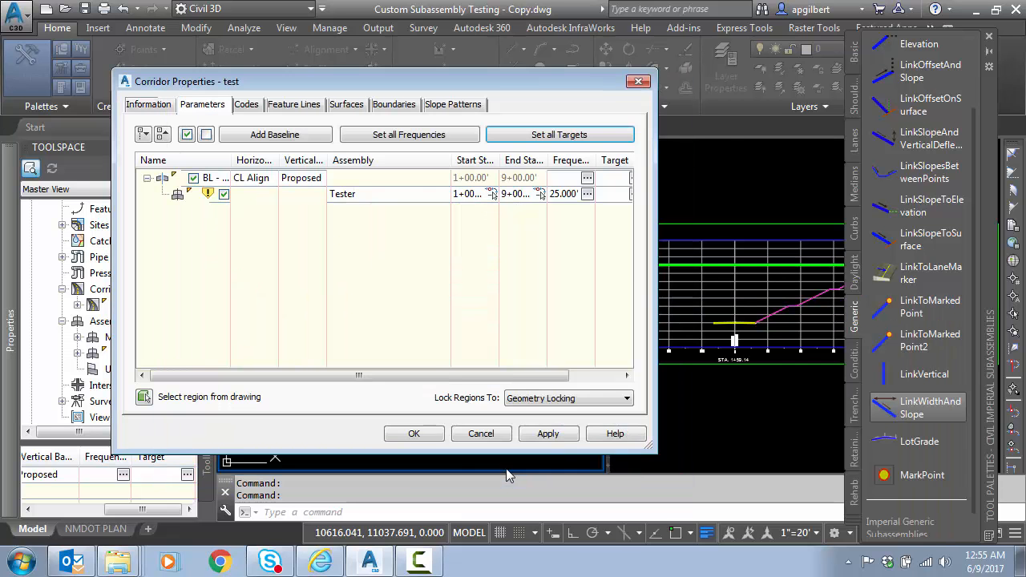
pyautogui.click(433, 433)
pyautogui.click(435, 289)
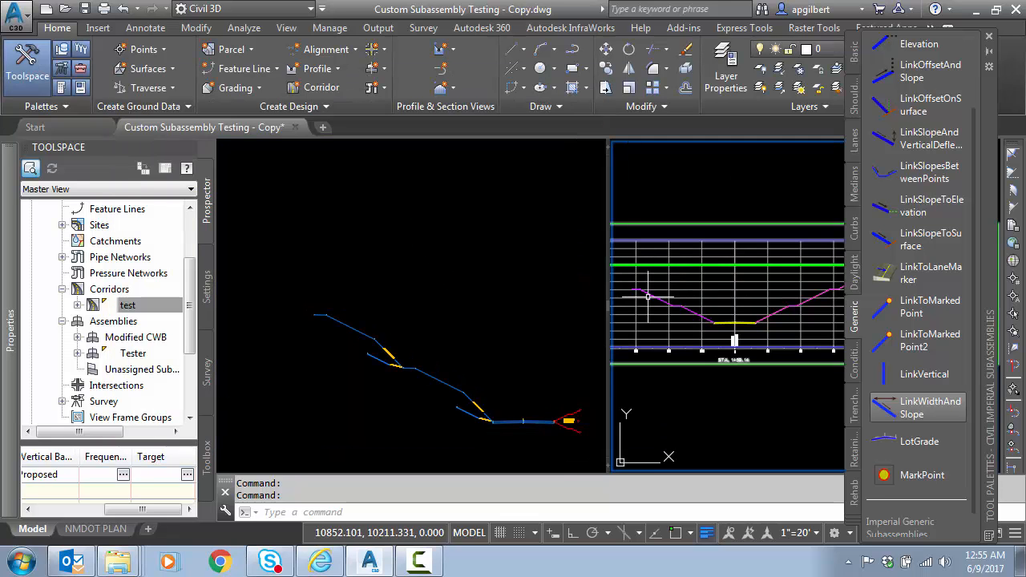
# Move the sample line up the alignment past the first bench transition and examine the left cut slope in the section view
pyautogui.click(508, 317)
pyautogui.scroll(-10, 508, 318)
pyautogui.moveTo(425, 421); pyautogui.dragTo(415, 271, button='middle')
pyautogui.scroll(4, 431, 372)
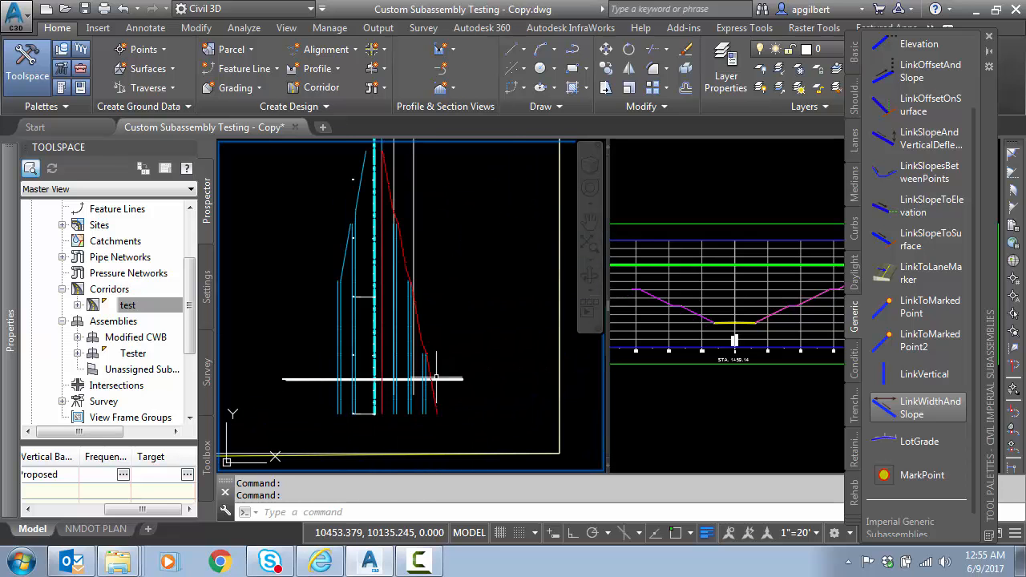
pyautogui.click(453, 380)
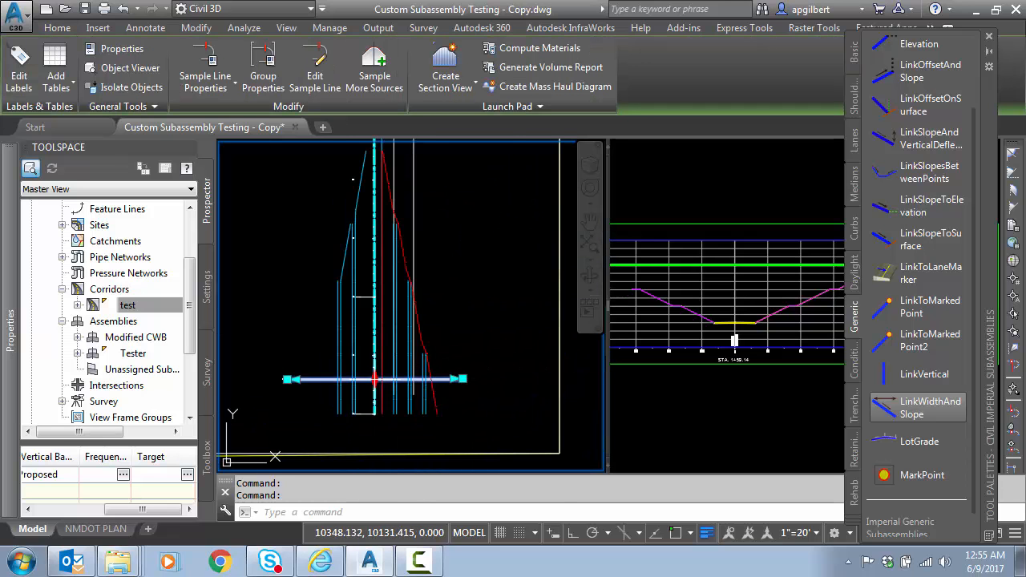
pyautogui.click(374, 378)
pyautogui.click(647, 305)
pyautogui.scroll(6, 669, 316)
pyautogui.moveTo(669, 328); pyautogui.dragTo(719, 330, button='middle')
pyautogui.scroll(-2, 710, 321)
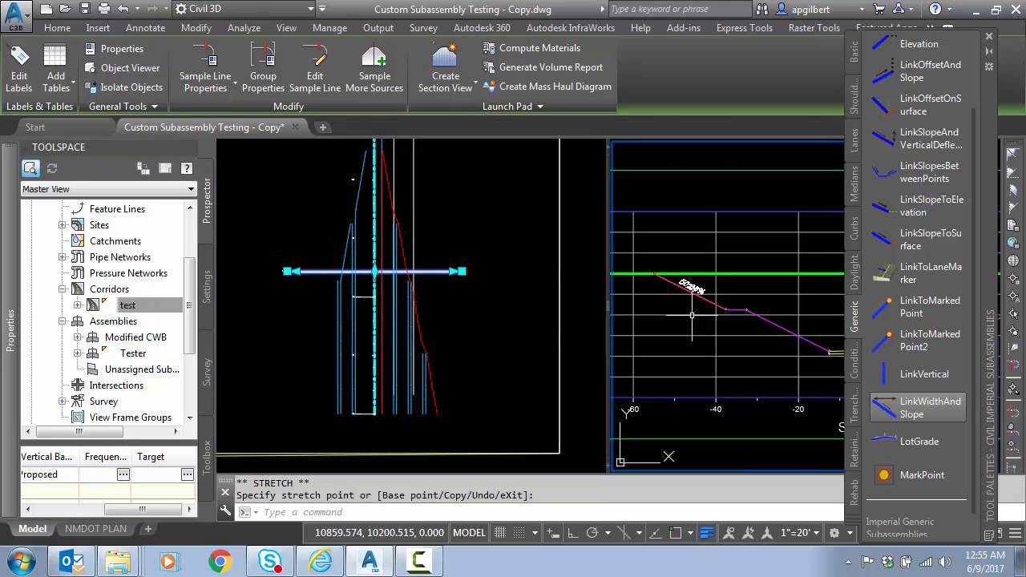
# Move the sample line back down the alignment near its start to regenerate the left benched section, and clear the selection
pyautogui.click(463, 302)
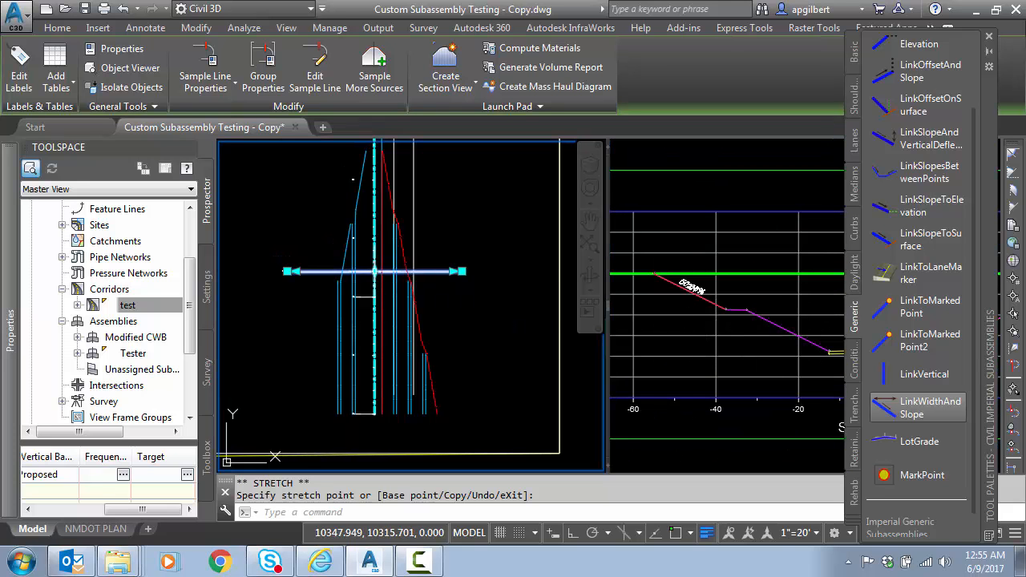
pyautogui.click(512, 393)
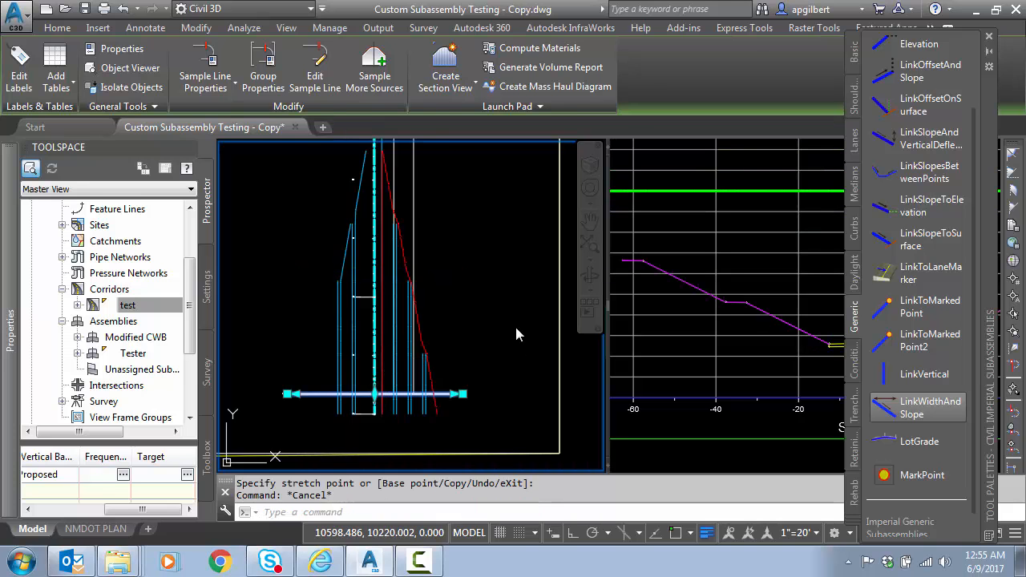
pyautogui.press('Escape')
pyautogui.scroll(-2, 509, 323)
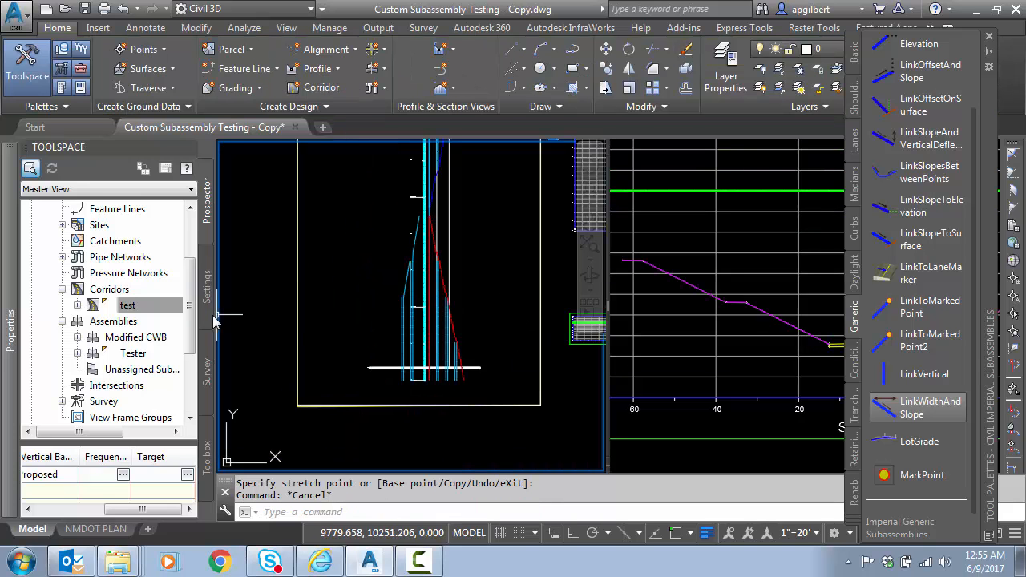
# Copy the uppermost left cut conditions, slope links and bench of the Tester assembly to the outer end of its top bench
pyautogui.click(293, 331)
pyautogui.rightClick(165, 358)
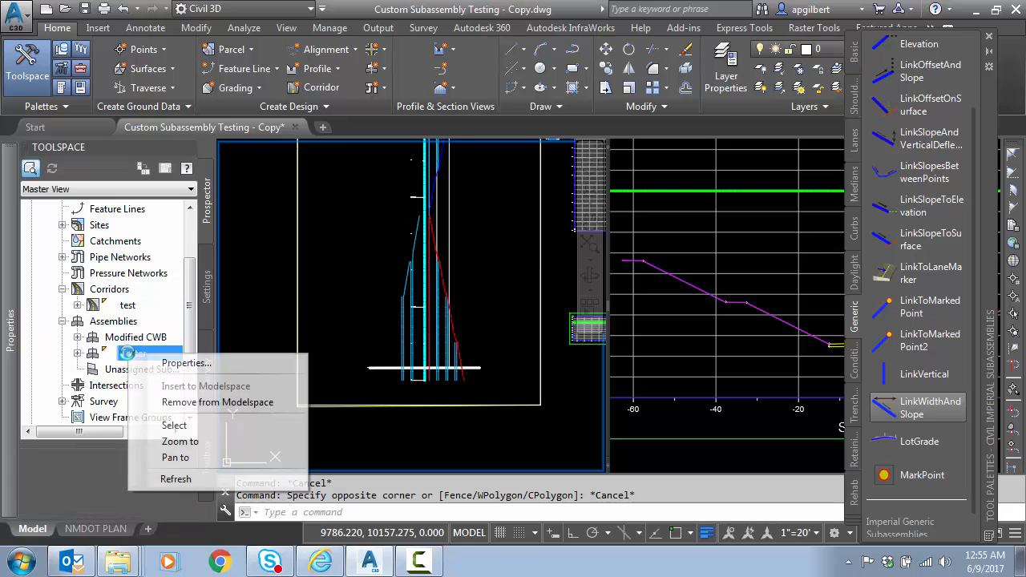
pyautogui.click(181, 441)
pyautogui.scroll(-2, 370, 325)
pyautogui.moveTo(327, 323); pyautogui.dragTo(385, 334, button='middle')
pyautogui.scroll(2, 396, 327)
pyautogui.click(411, 323)
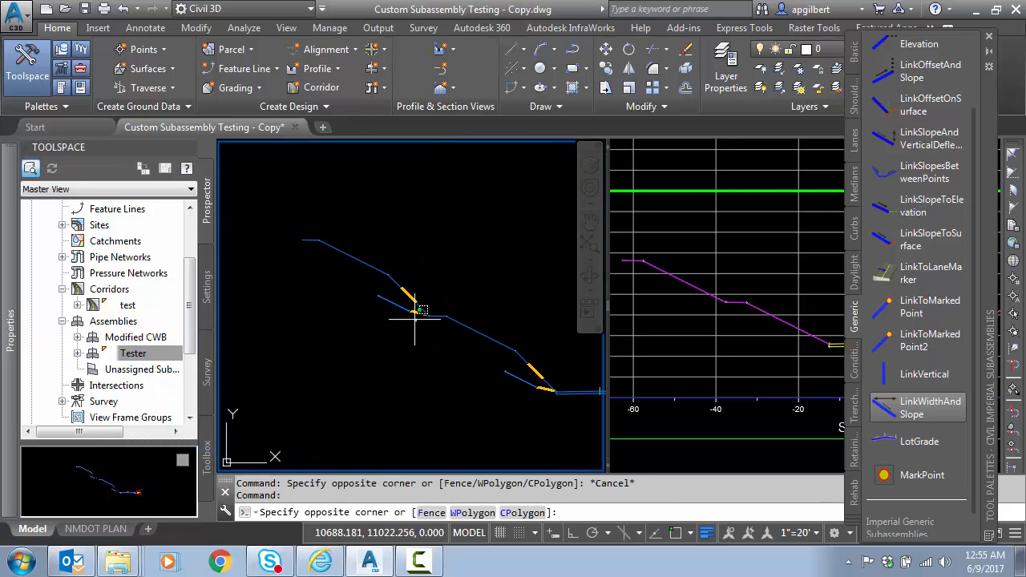
pyautogui.click(316, 194)
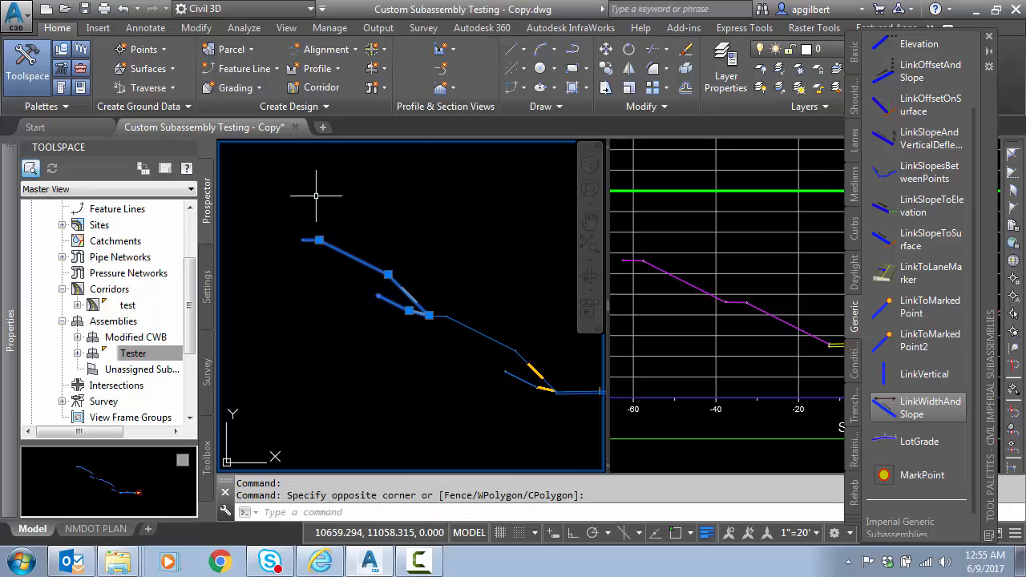
pyautogui.rightClick(429, 315)
pyautogui.click(497, 232)
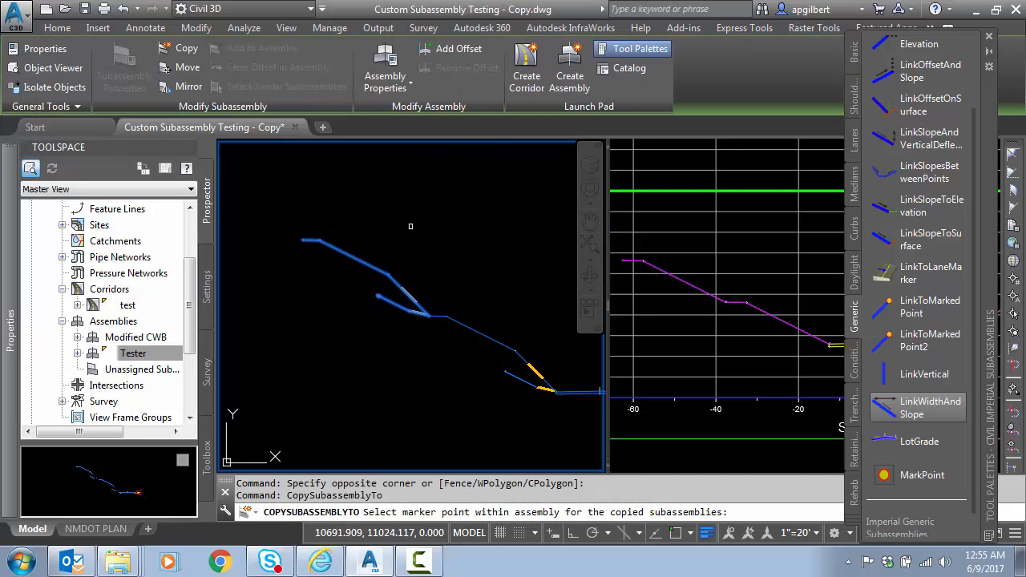
pyautogui.scroll(5, 339, 238)
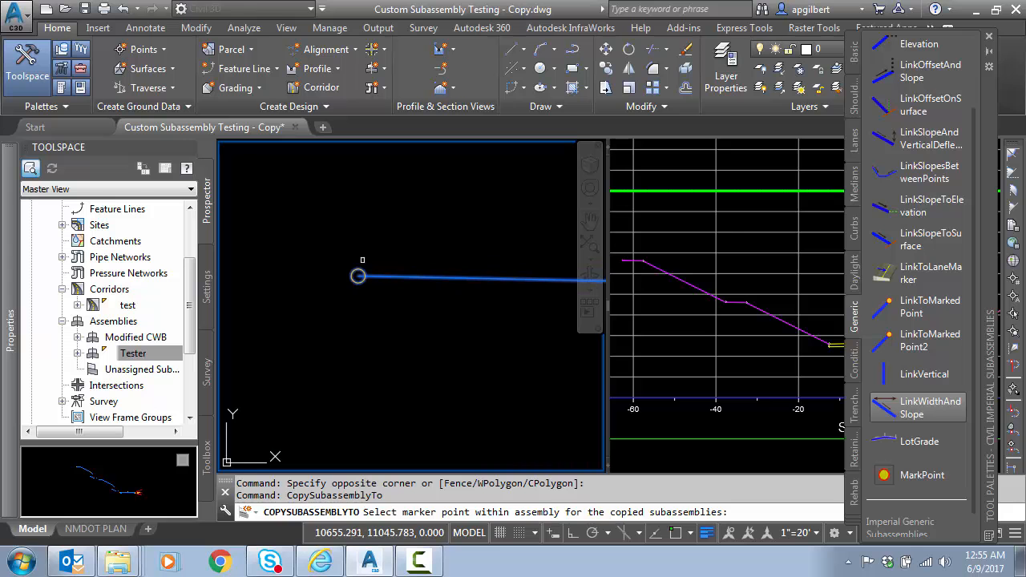
pyautogui.scroll(-5, 357, 276)
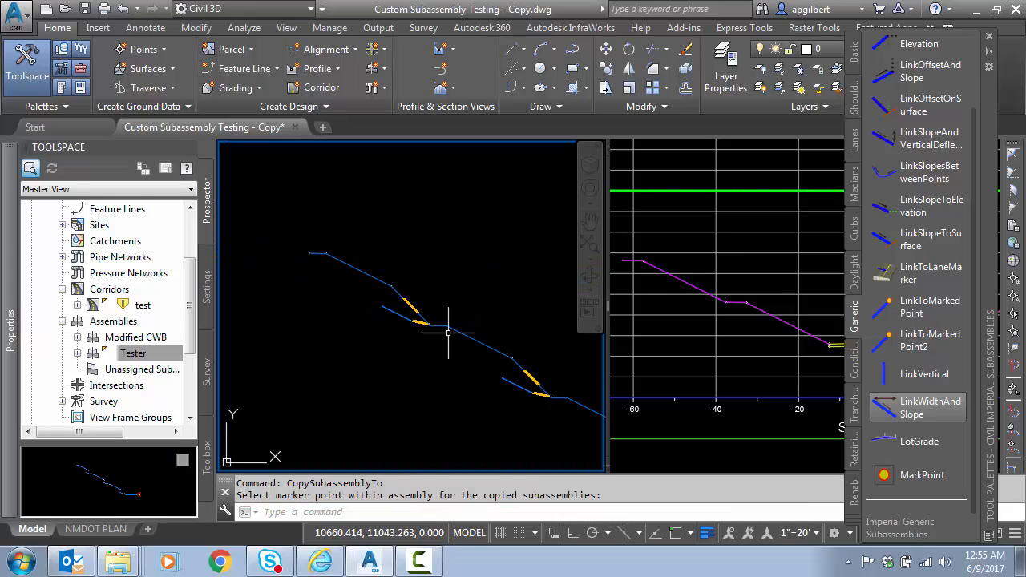
# Copy the newly added group of cut conditions, slope links and bench to the outer end of the new top bench
pyautogui.press('Escape')
pyautogui.click(417, 335)
pyautogui.click(315, 216)
pyautogui.rightClick(430, 325)
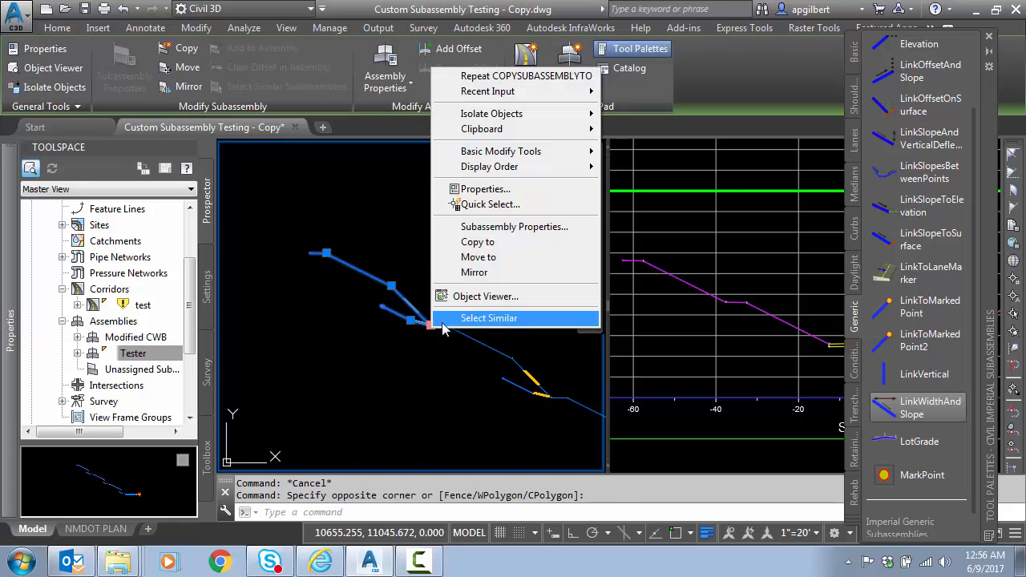
pyautogui.click(469, 247)
pyautogui.scroll(5, 290, 246)
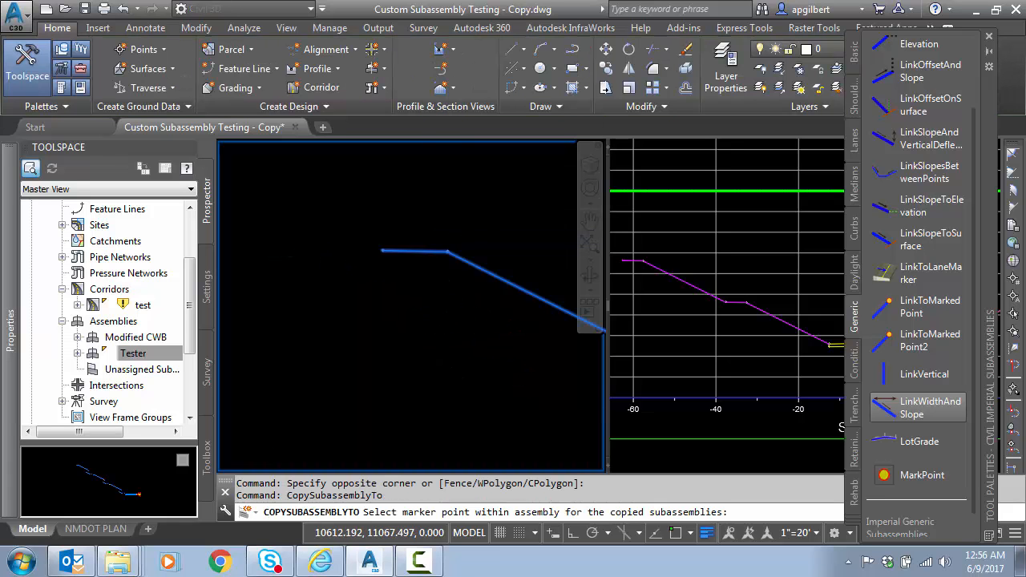
pyautogui.scroll(-5, 443, 335)
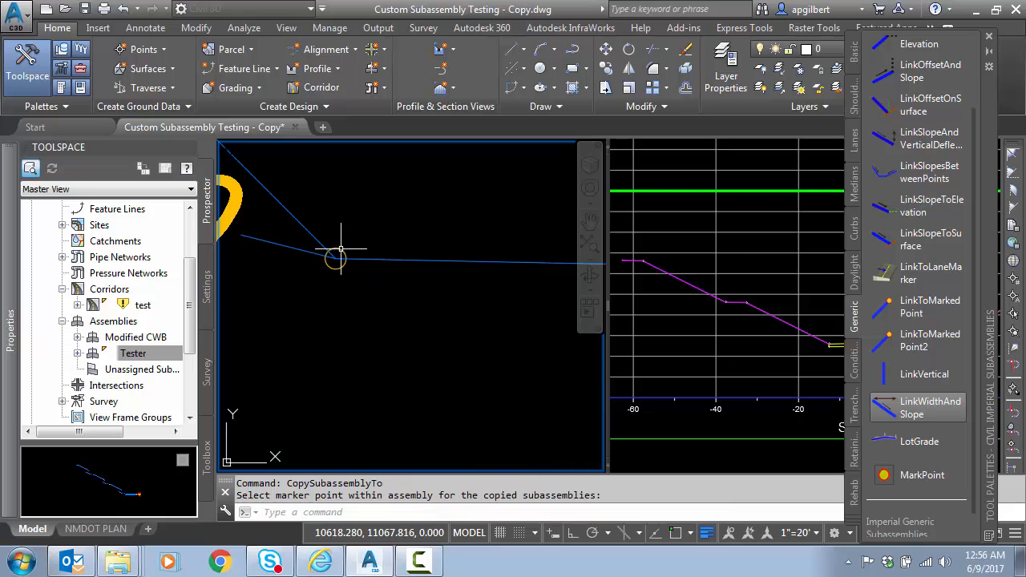
pyautogui.press('Escape')
pyautogui.press('Escape')
# Rebuild the test corridor with the extended Tester assembly
pyautogui.click(183, 353)
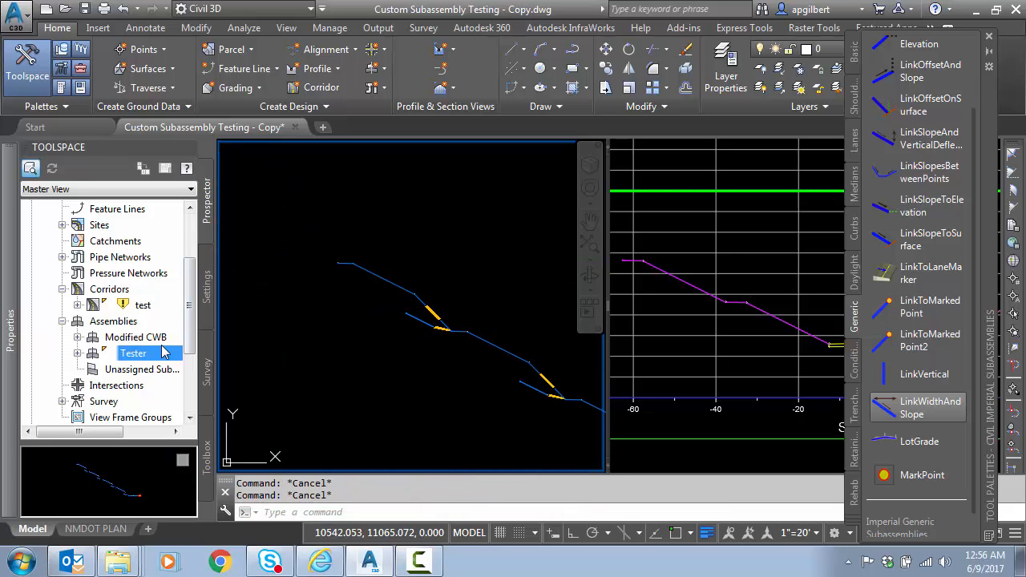
pyautogui.rightClick(143, 307)
pyautogui.click(184, 353)
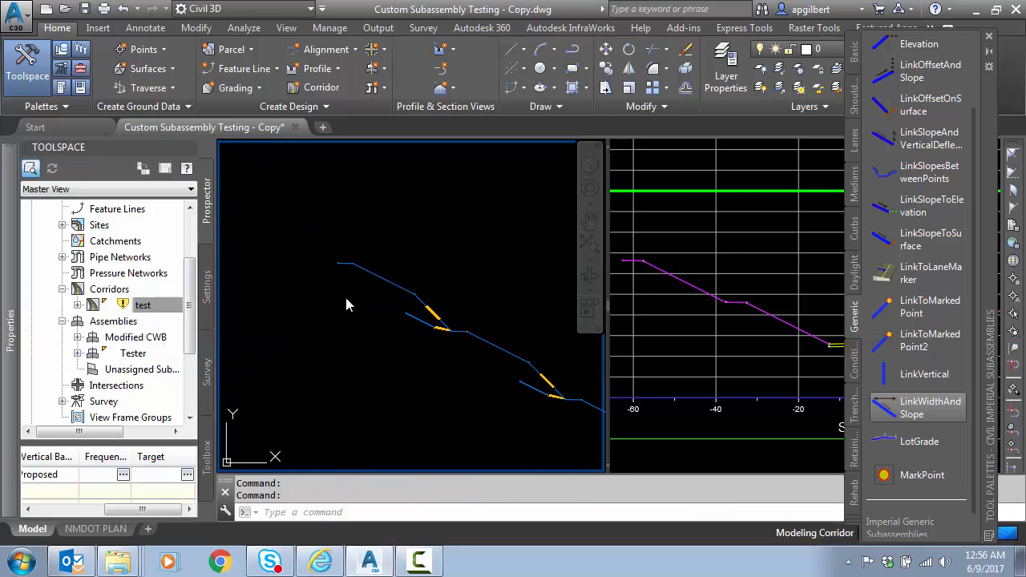
# Set all surface targets of the test corridor to surface 5000 and rebuild the corridor
pyautogui.rightClick(156, 307)
pyautogui.click(197, 317)
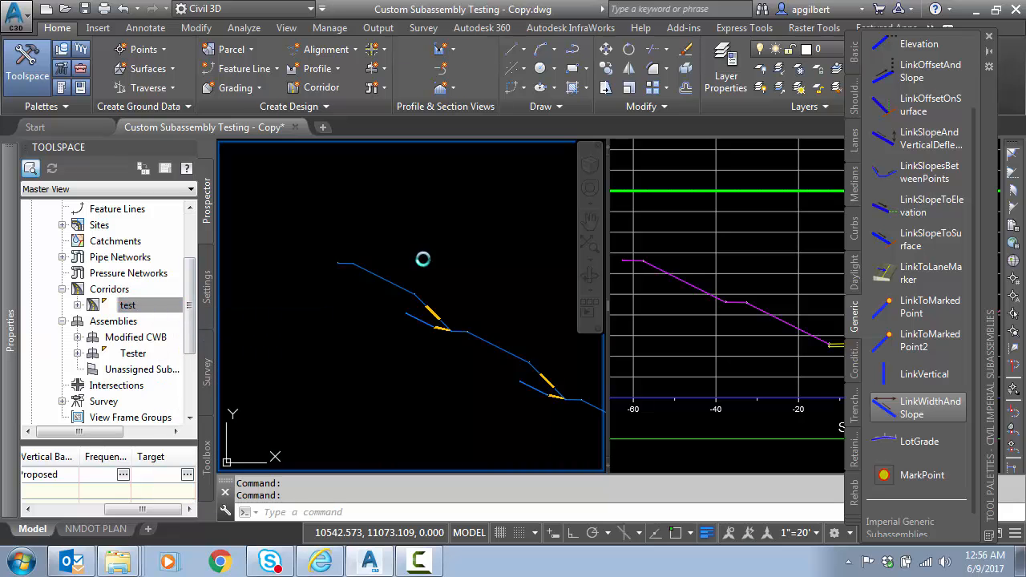
pyautogui.click(526, 136)
pyautogui.click(397, 205)
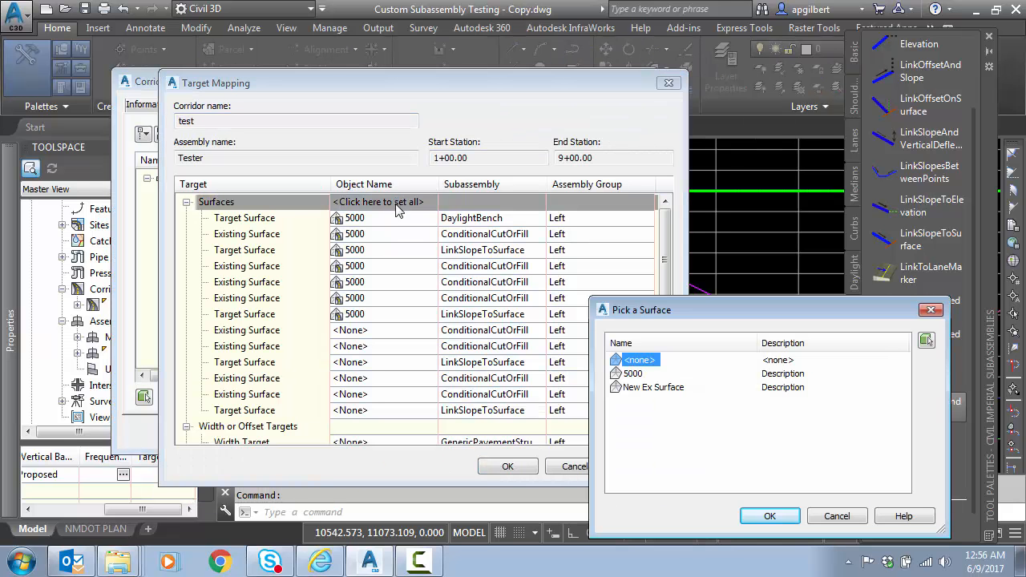
pyautogui.doubleClick(630, 374)
pyautogui.click(507, 465)
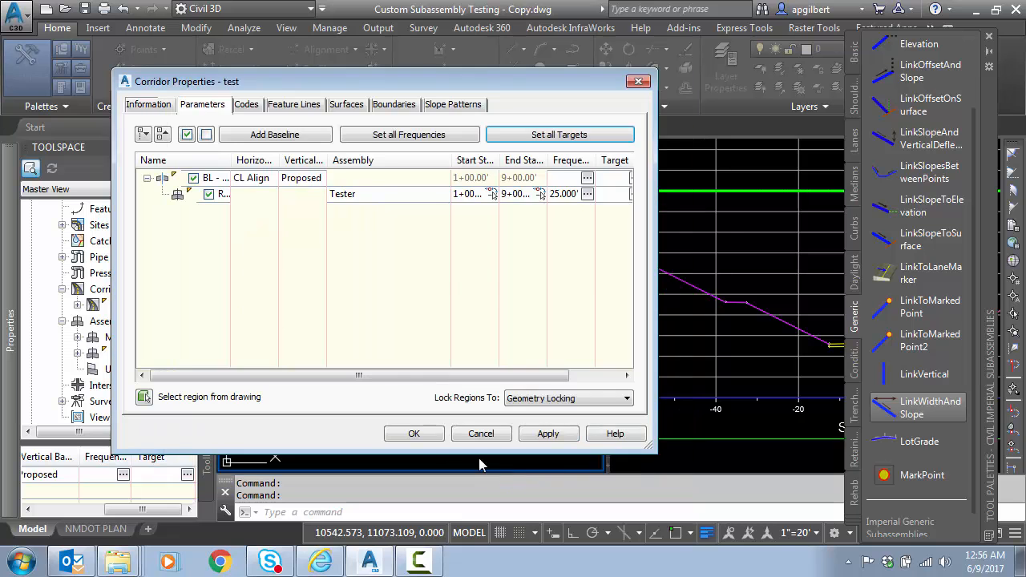
pyautogui.click(413, 434)
pyautogui.click(353, 200)
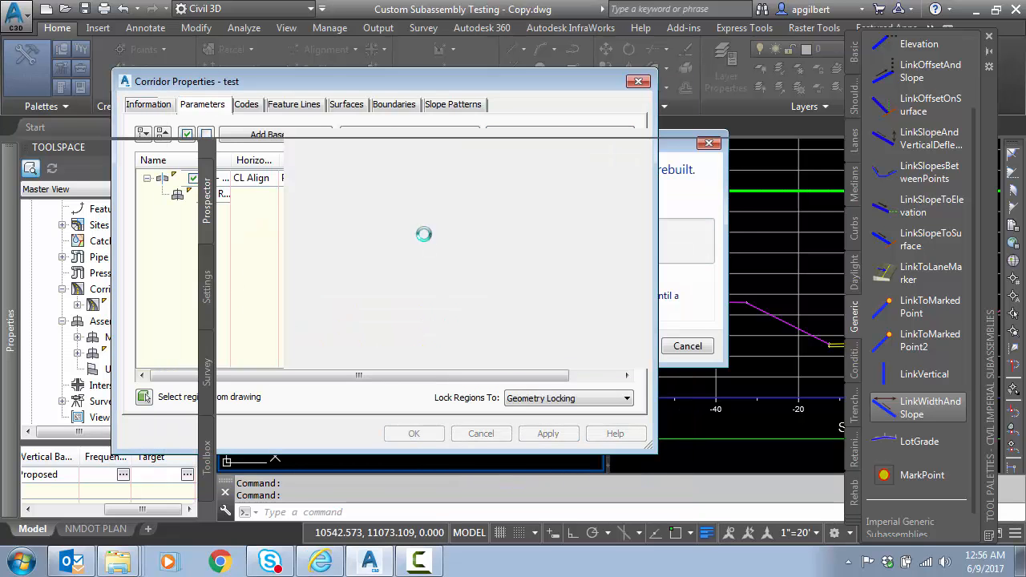
pyautogui.click(662, 341)
# Examine the left cut slope with its repeated benches in the section view and compare it with the conditions in the Tester assembly
pyautogui.scroll(-5, 657, 350)
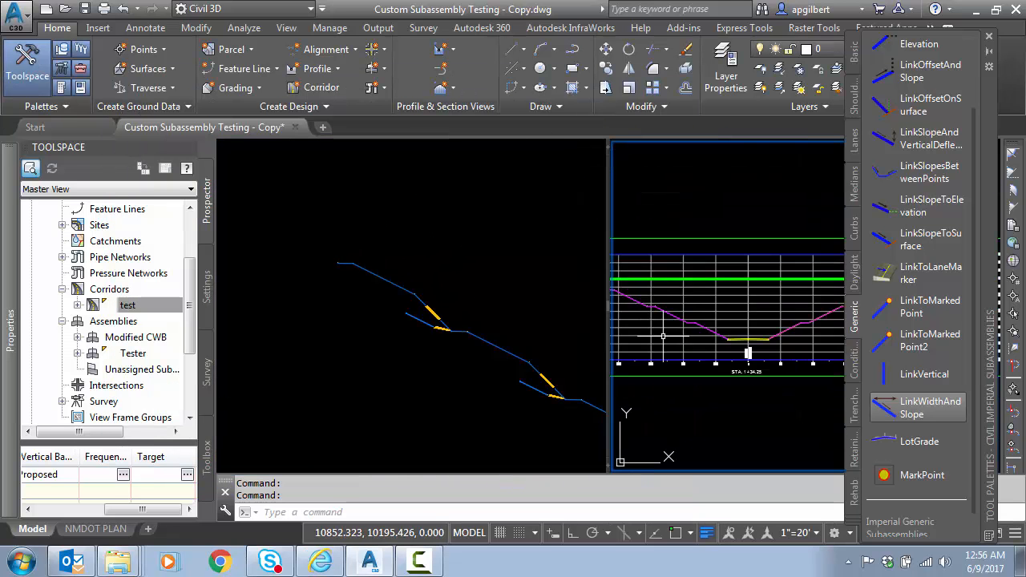
pyautogui.scroll(5, 623, 327)
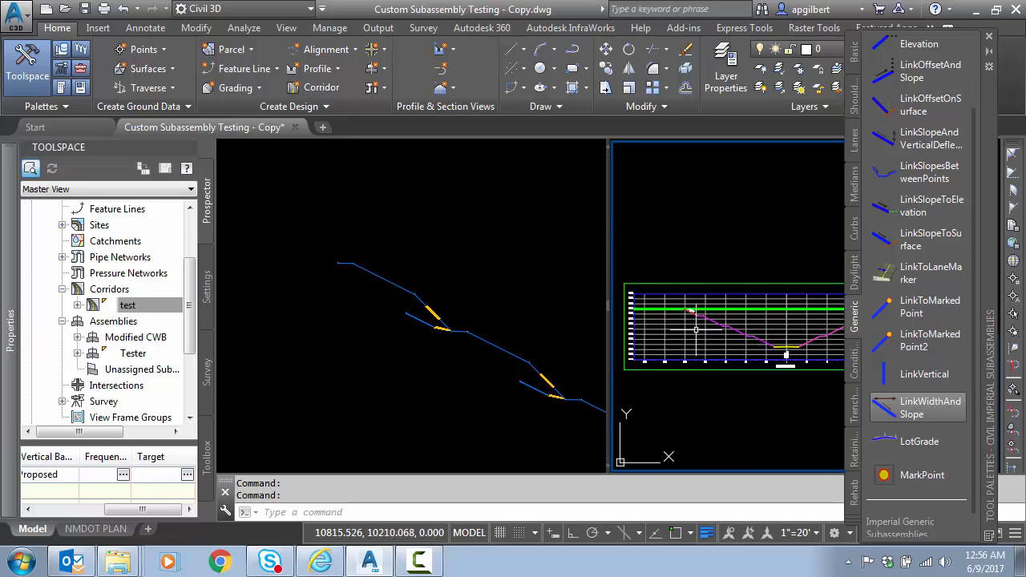
pyautogui.scroll(-3, 685, 312)
pyautogui.moveTo(766, 377); pyautogui.dragTo(720, 347, button='middle')
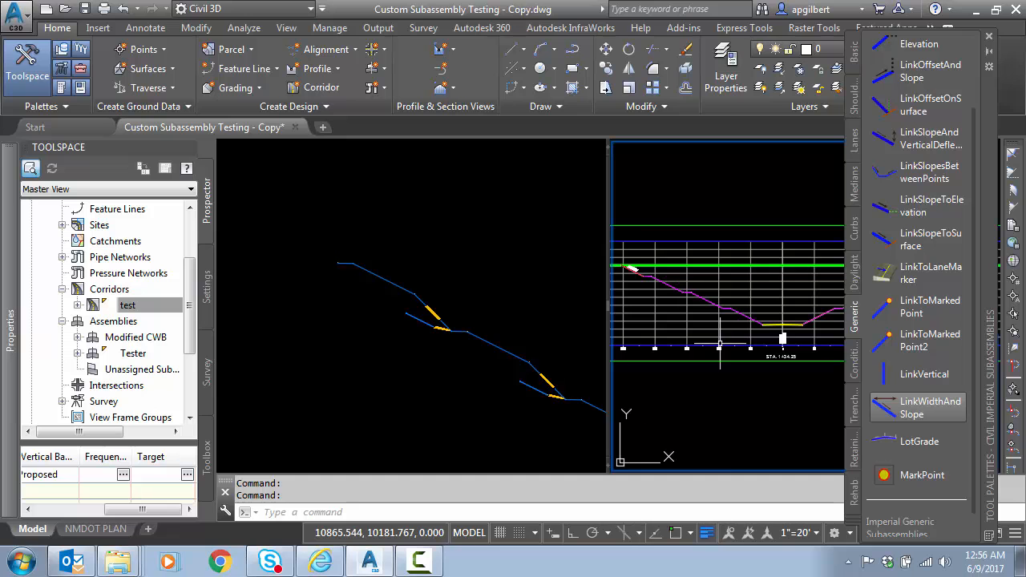
pyautogui.moveTo(509, 323); pyautogui.dragTo(425, 283, button='middle')
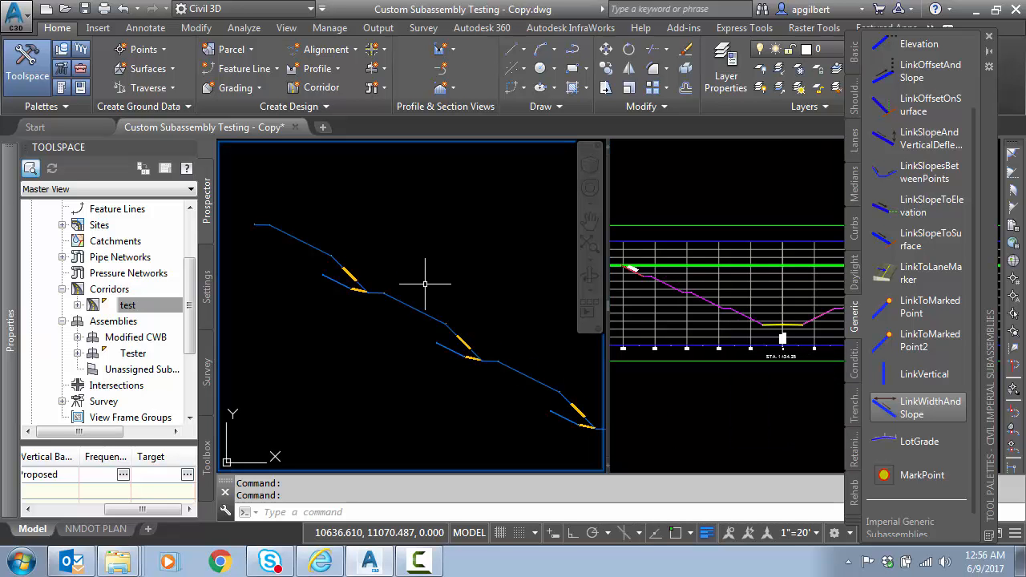